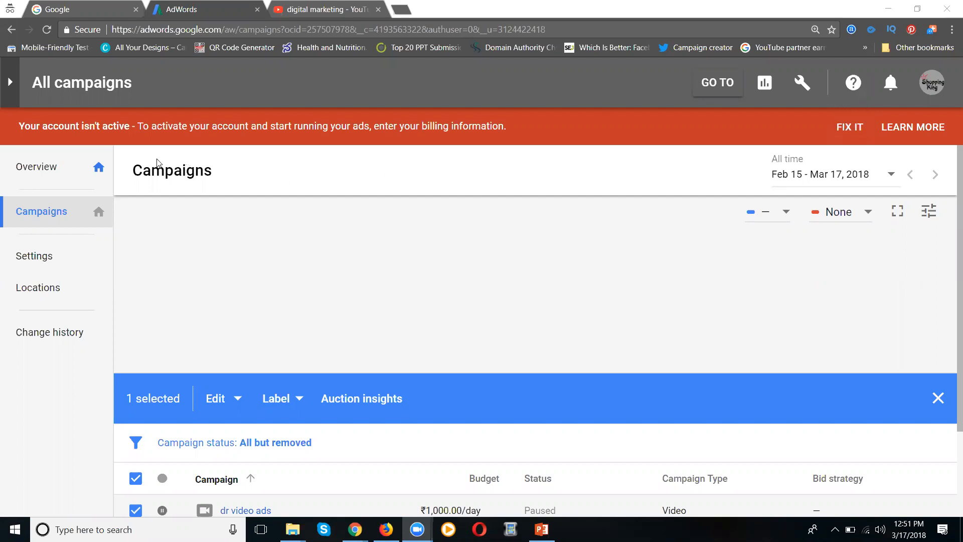
- Start a new campaign of the Universal App type and select Android as the mobile app's platform
{"action": "left_click", "coordinate": [53, 215]}
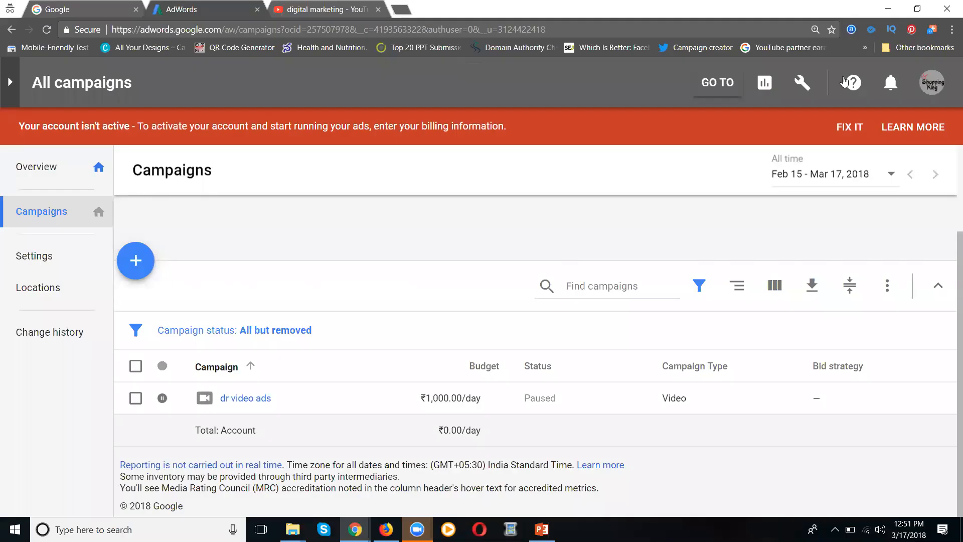
{"action": "left_click", "coordinate": [144, 262]}
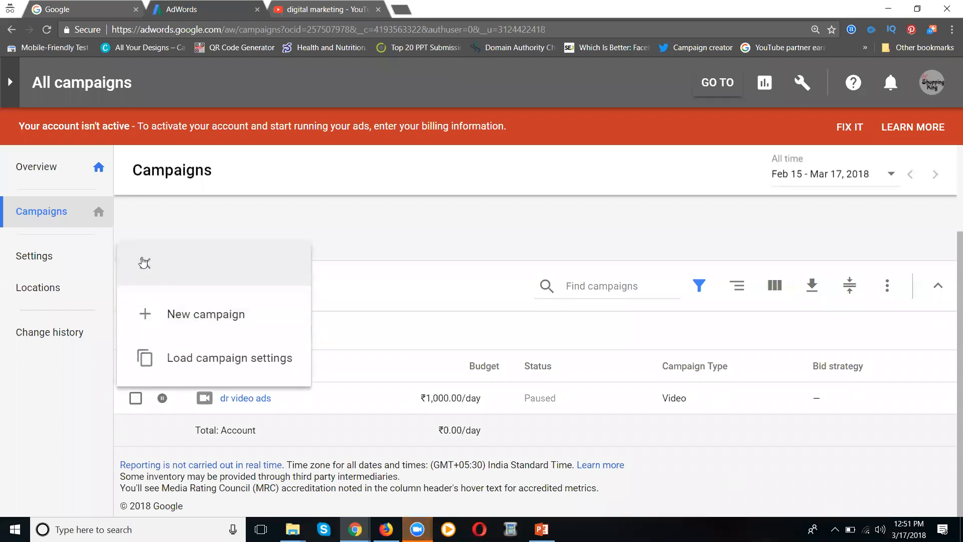
{"action": "left_click", "coordinate": [173, 315]}
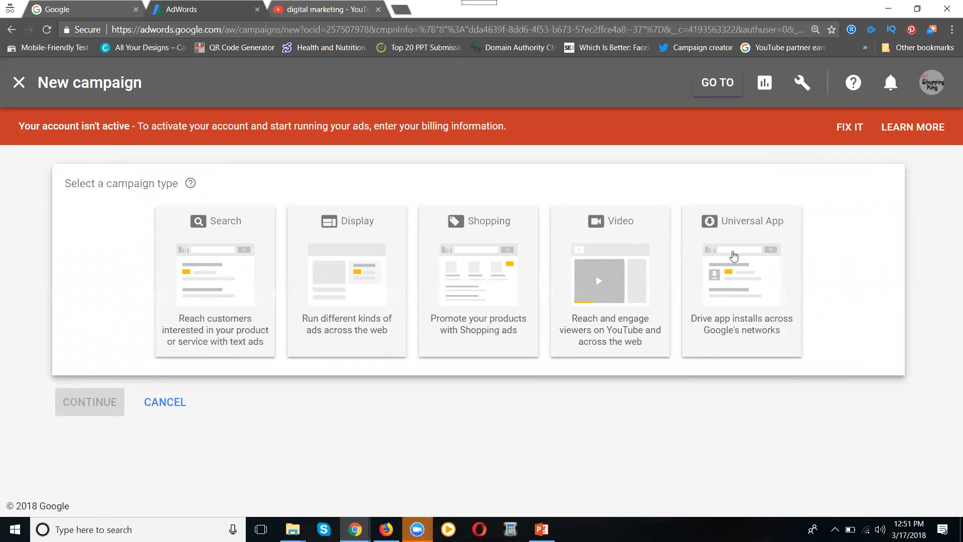
{"action": "left_click", "coordinate": [734, 256]}
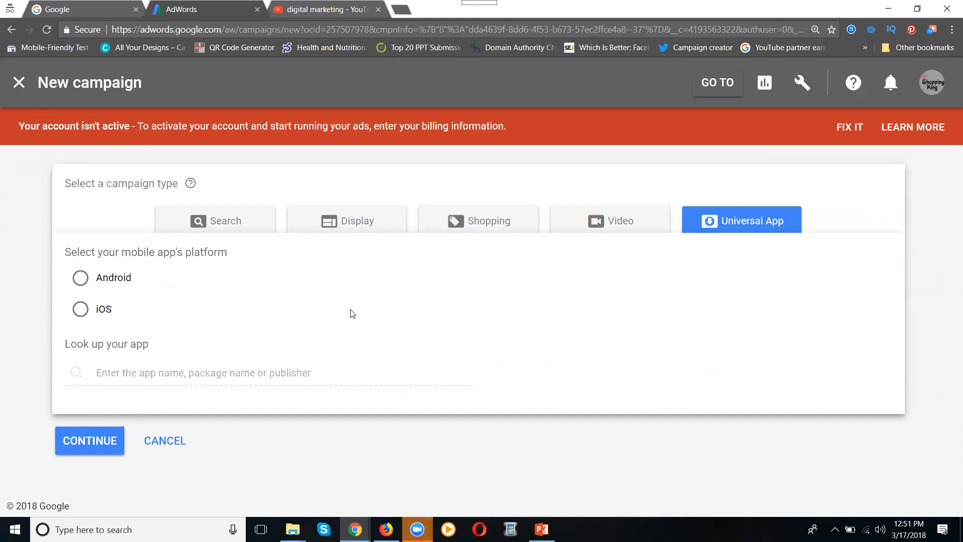
{"action": "left_click", "coordinate": [104, 282]}
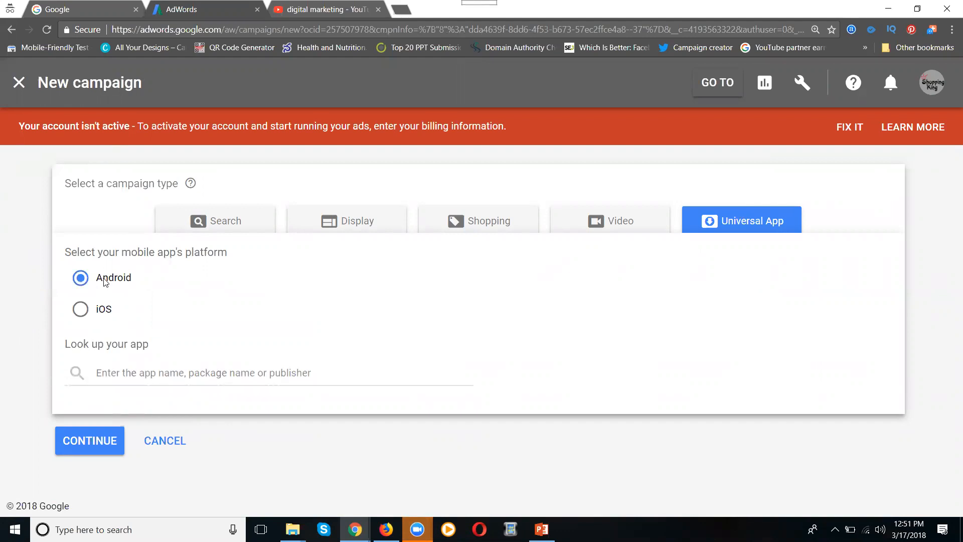
- Look up "cricket games", choose the World of Cricket app by AppOn Innovate, and continue to the campaign settings
{"action": "left_click", "coordinate": [148, 373]}
{"action": "type", "text": "cri"}
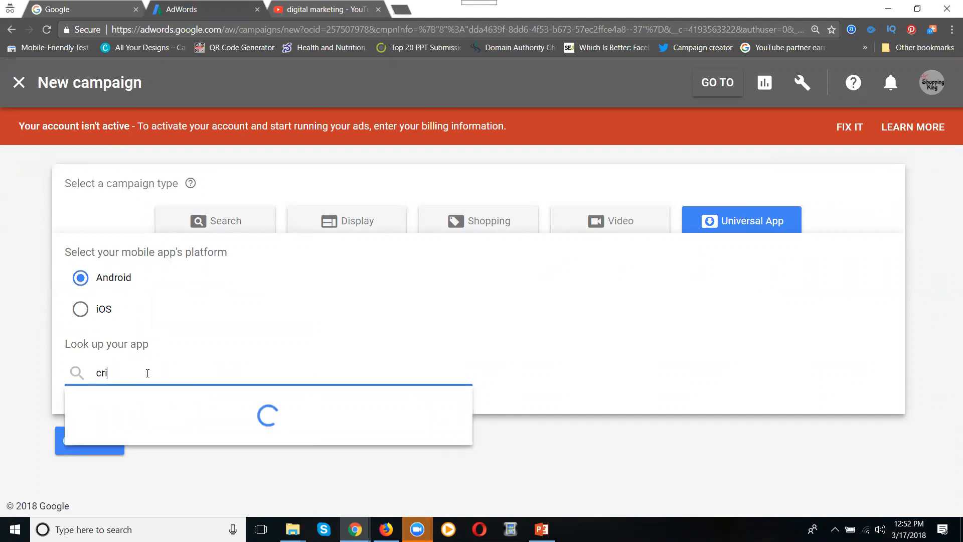
{"action": "type", "text": "cket"}
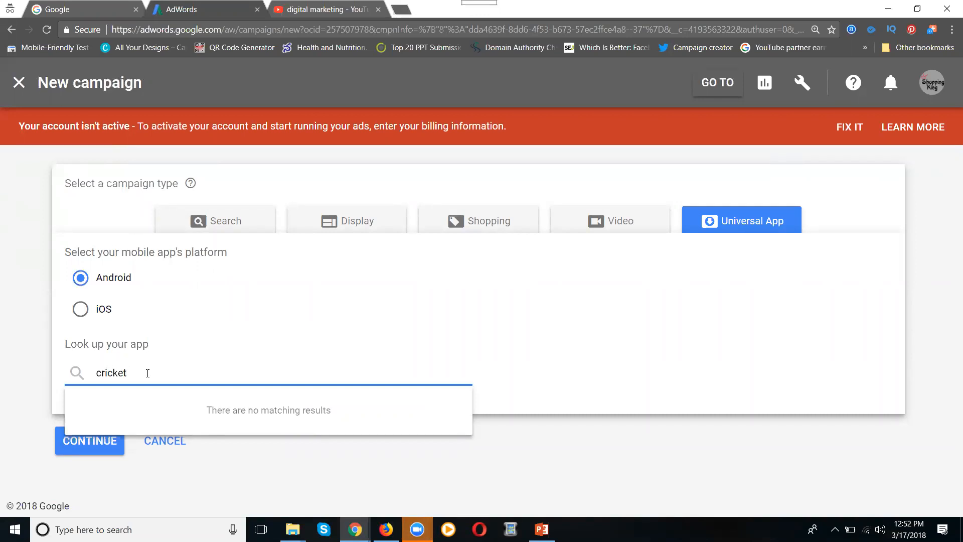
{"action": "double_click", "coordinate": [147, 373]}
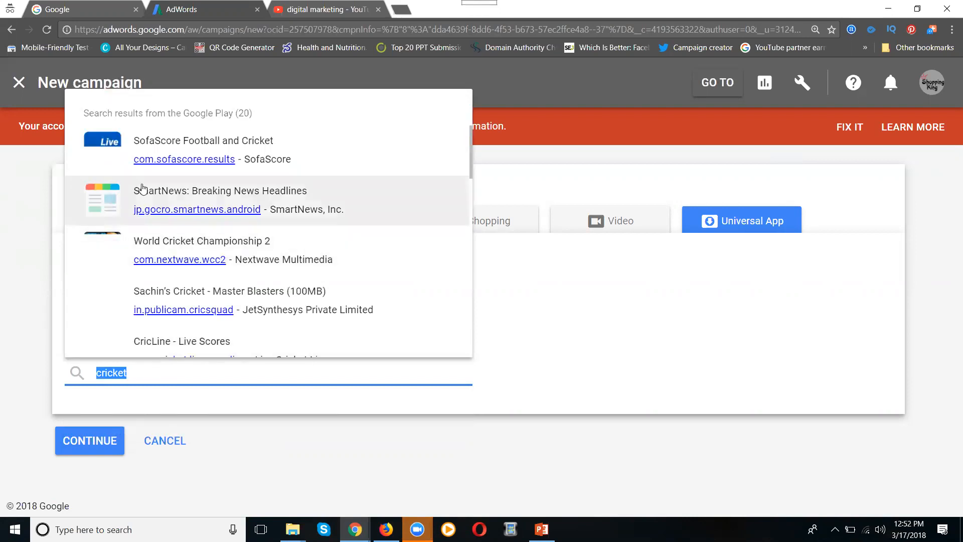
{"action": "left_click", "coordinate": [155, 375]}
{"action": "type", "text": "games"}
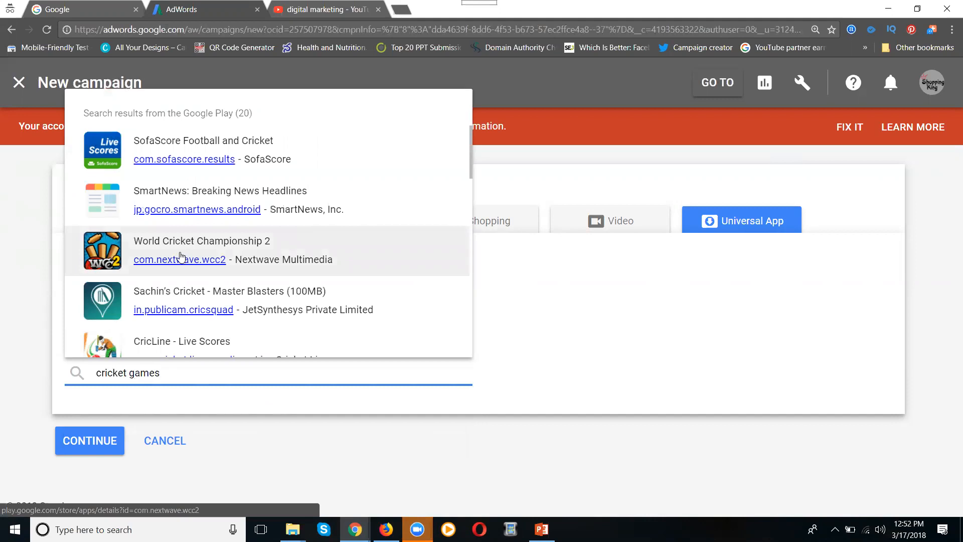
{"action": "scroll", "coordinate": [181, 256], "scroll_direction": "down", "scroll_amount": 4}
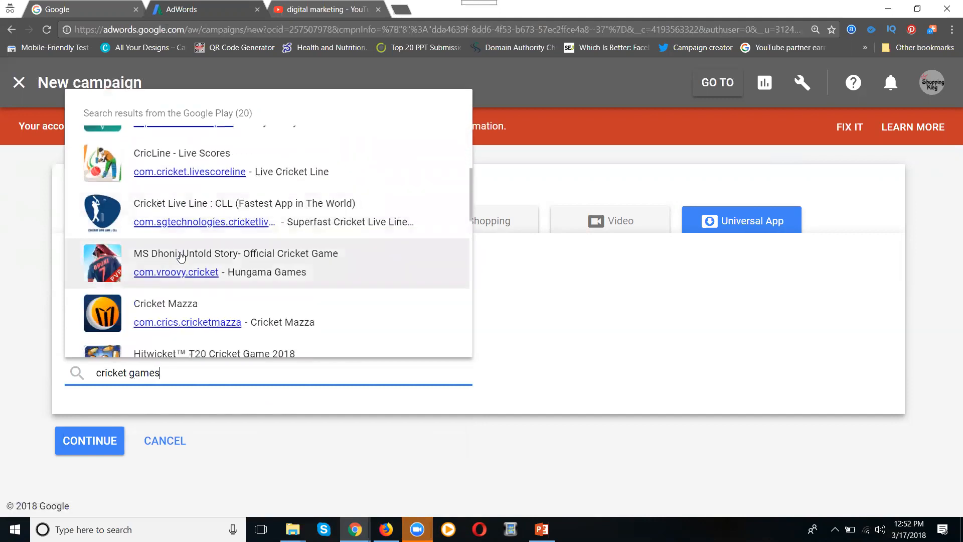
{"action": "scroll", "coordinate": [181, 256], "scroll_direction": "down", "scroll_amount": 3}
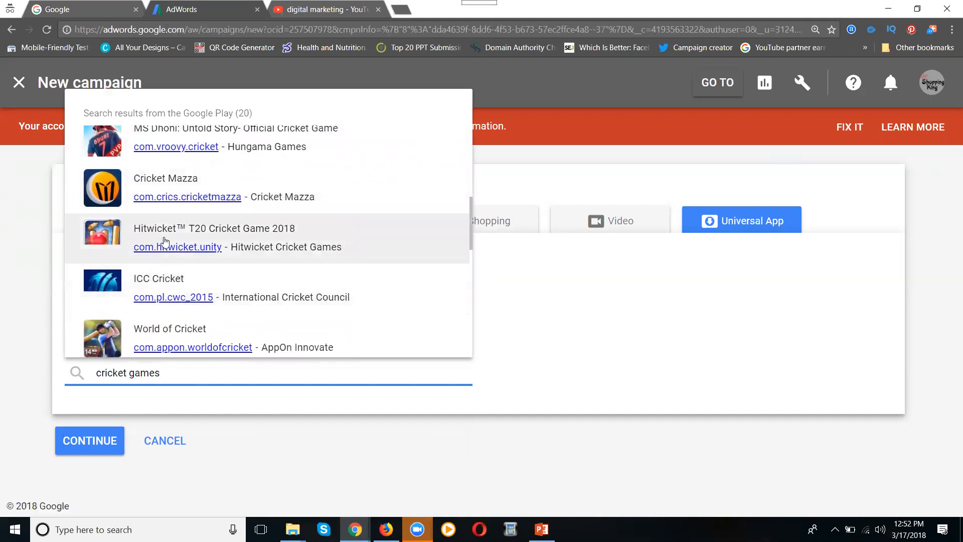
{"action": "scroll", "coordinate": [165, 242], "scroll_direction": "down", "scroll_amount": 1}
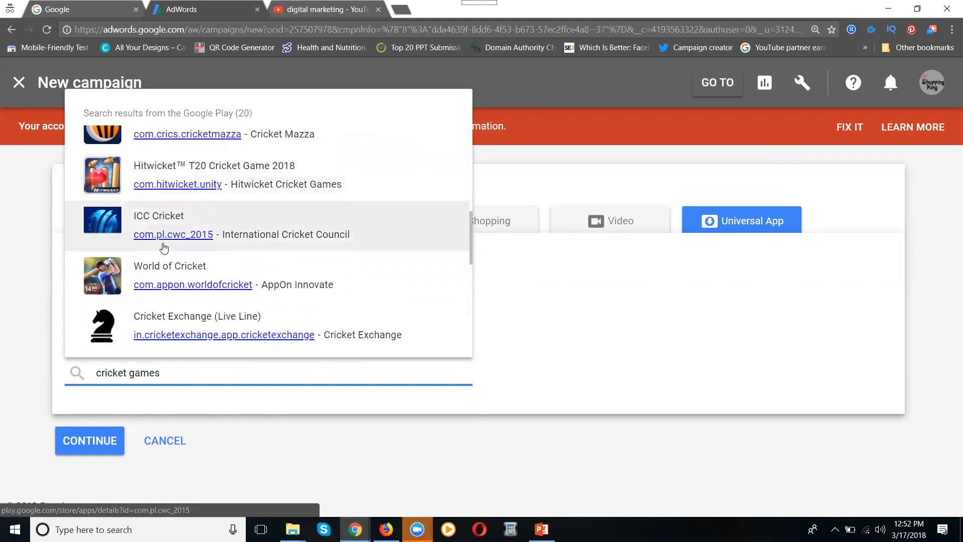
{"action": "left_click", "coordinate": [156, 278]}
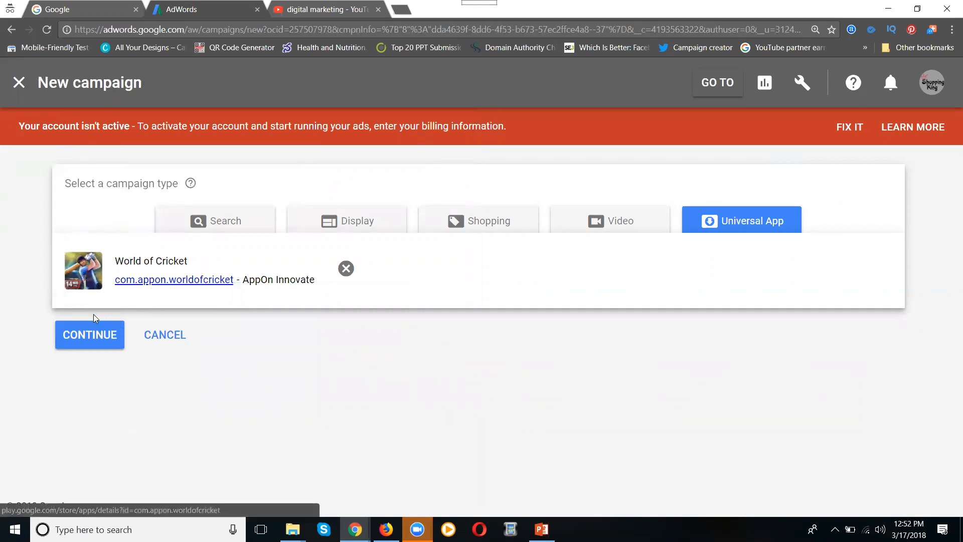
{"action": "left_click", "coordinate": [75, 335]}
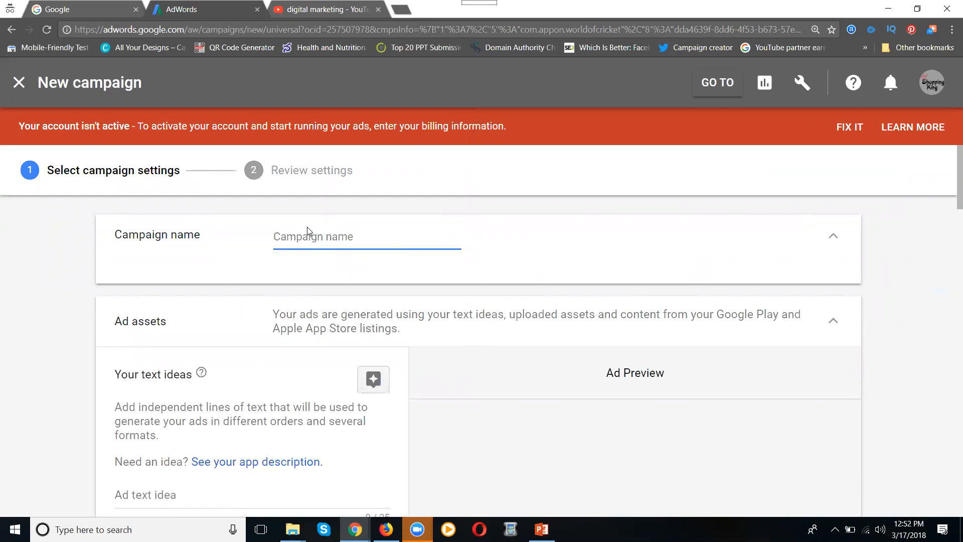
- Name the campaign "cricket app" and enter "free install" as the first ad text idea
{"action": "type", "text": "cricket app"}
{"action": "scroll", "coordinate": [187, 211], "scroll_direction": "down", "scroll_amount": 4}
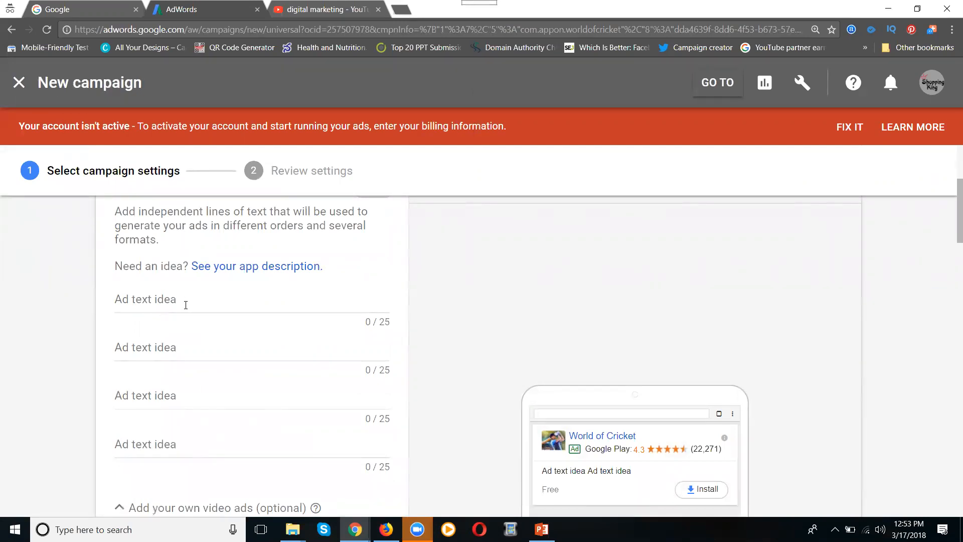
{"action": "left_click", "coordinate": [151, 297]}
{"action": "type", "text": "free"}
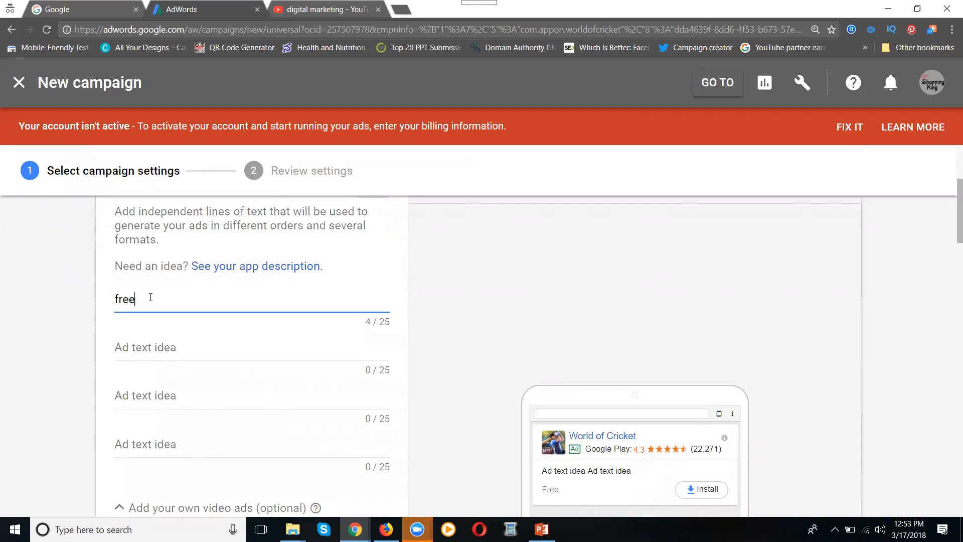
{"action": "type", "text": " install"}
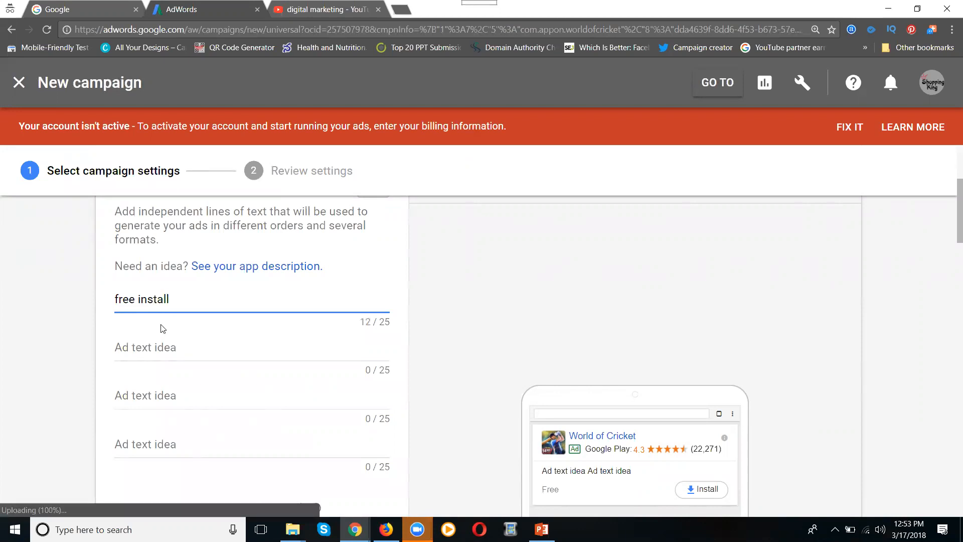
- Fill the remaining three ad text ideas with "free credit points", "unlimited overs" and "free coupen"
{"action": "scroll", "coordinate": [162, 320], "scroll_direction": "down", "scroll_amount": 2}
{"action": "left_click", "coordinate": [158, 251]}
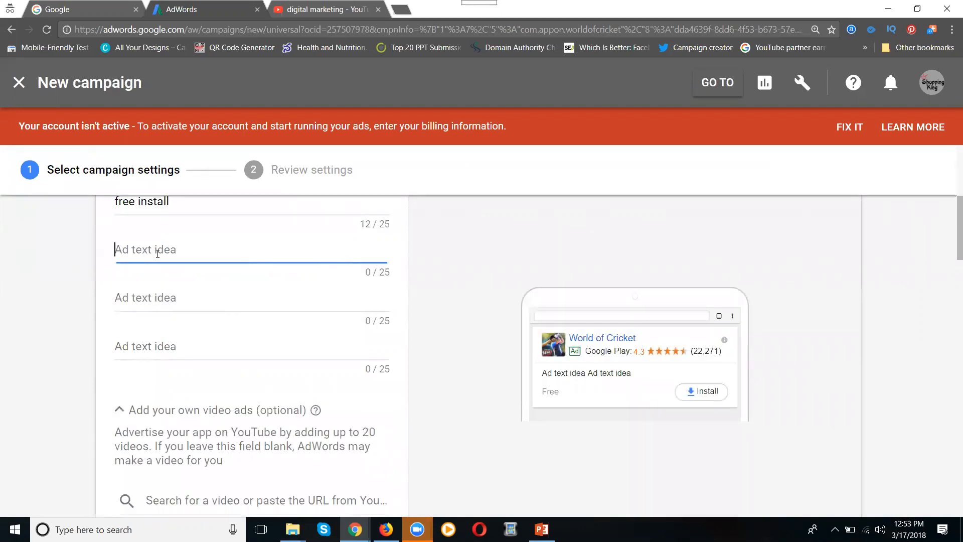
{"action": "type", "text": "free c"}
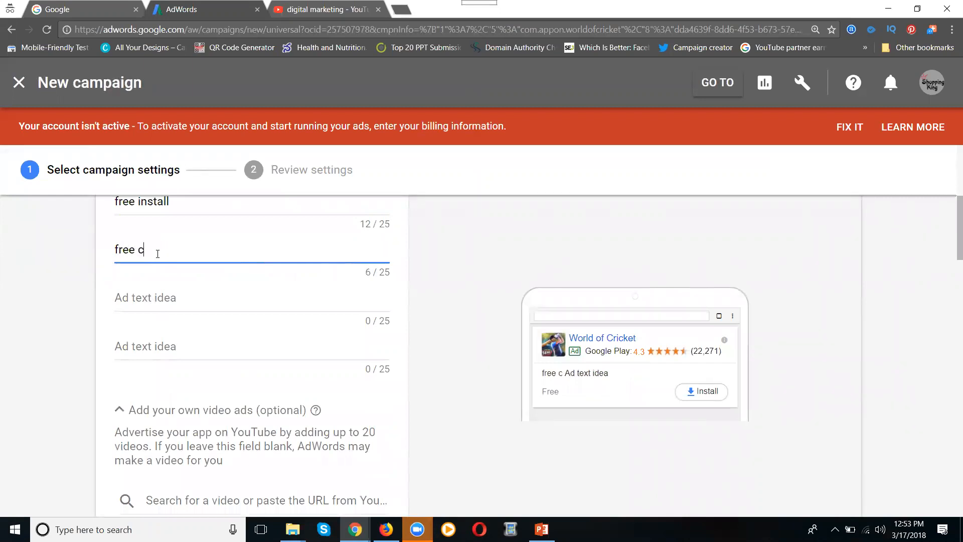
{"action": "type", "text": "redit po"}
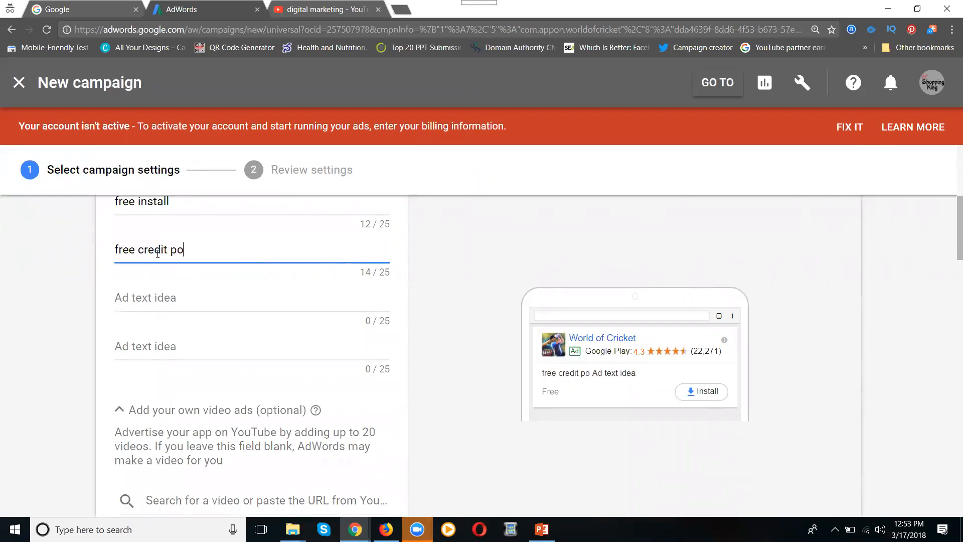
{"action": "type", "text": "ints"}
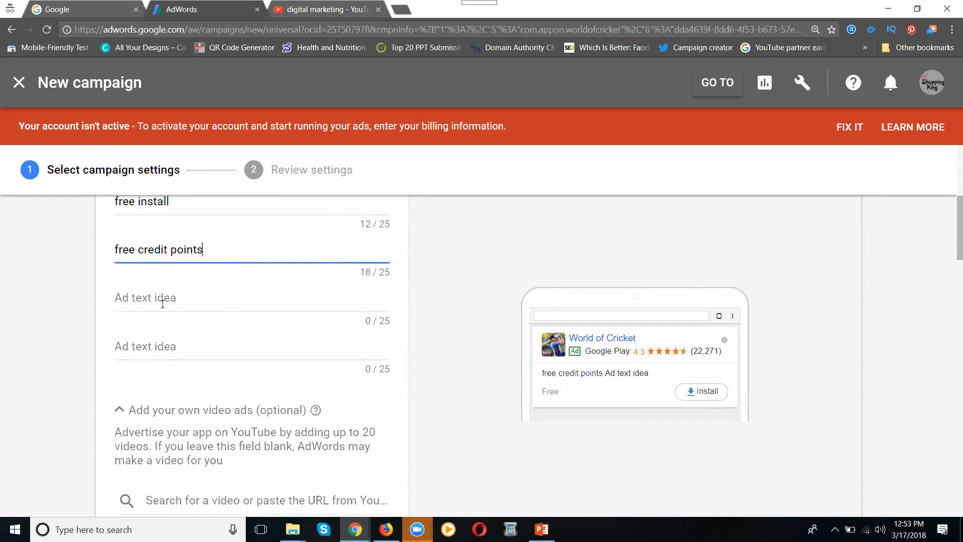
{"action": "left_click", "coordinate": [163, 303]}
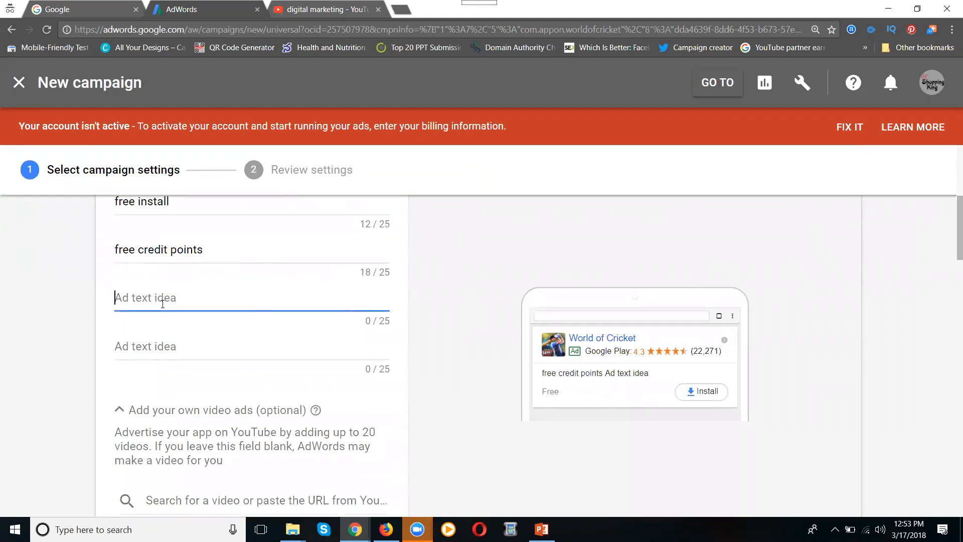
{"action": "type", "text": "unlim"}
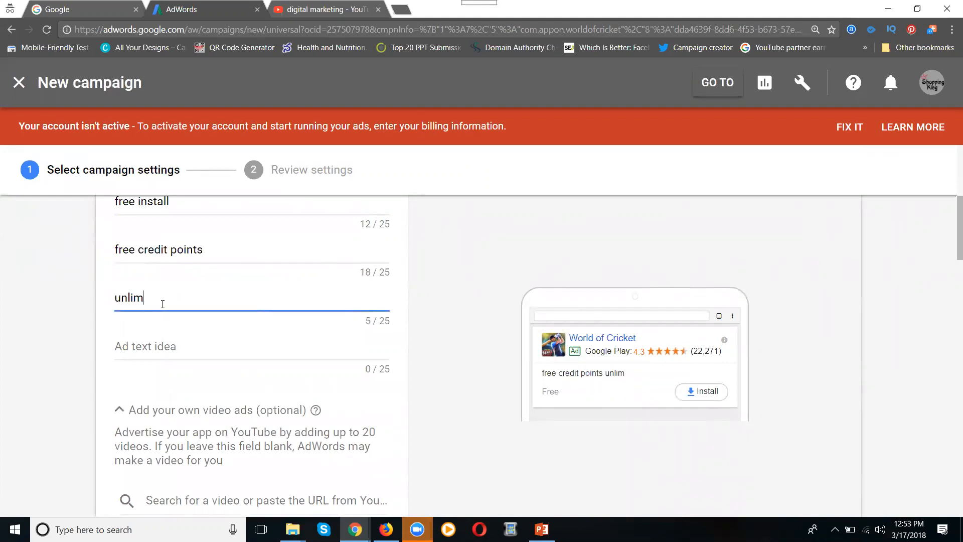
{"action": "type", "text": "ited overs"}
{"action": "left_click", "coordinate": [163, 345]}
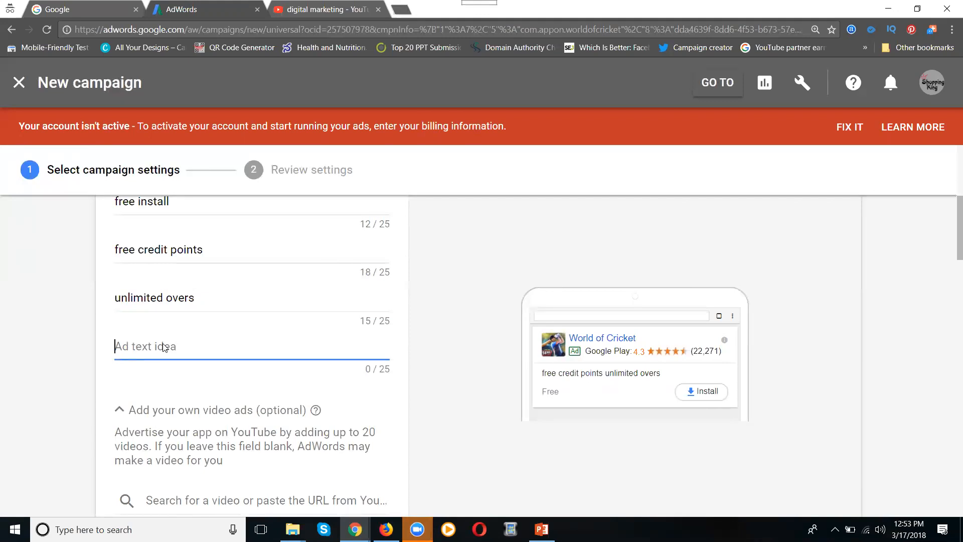
{"action": "type", "text": "free coupen"}
- Search for a "cricket game" video in the optional video ads section
{"action": "scroll", "coordinate": [164, 344], "scroll_direction": "up", "scroll_amount": 2}
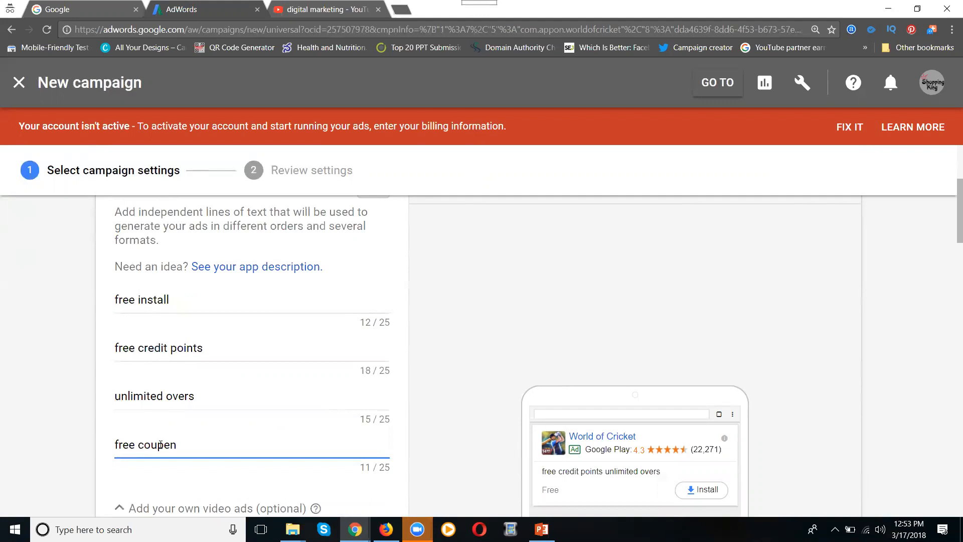
{"action": "scroll", "coordinate": [132, 364], "scroll_direction": "down", "scroll_amount": 6}
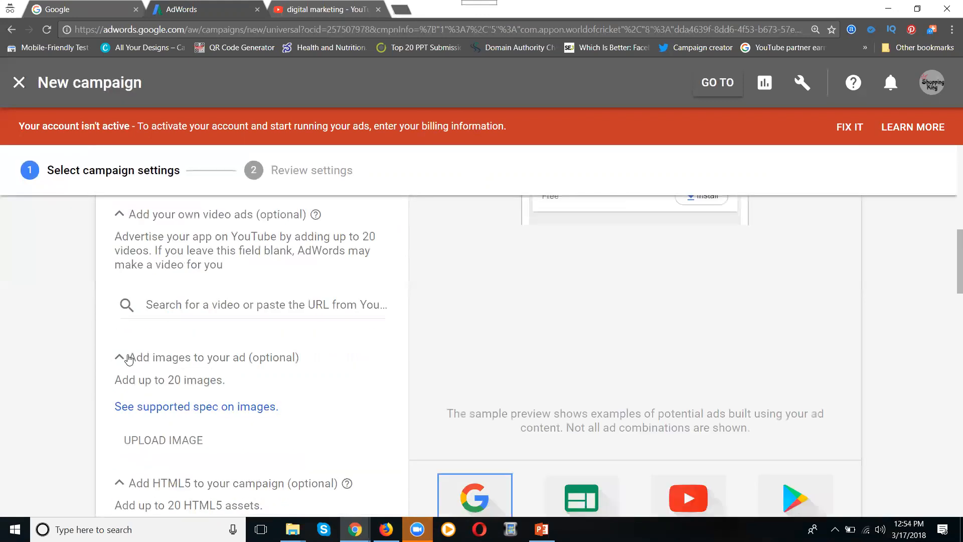
{"action": "left_click", "coordinate": [198, 300]}
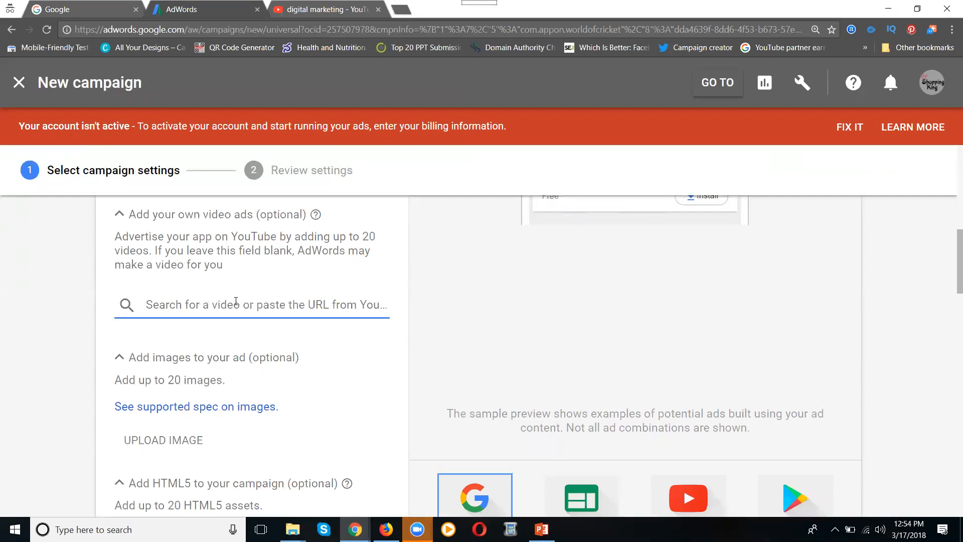
{"action": "type", "text": "crick"}
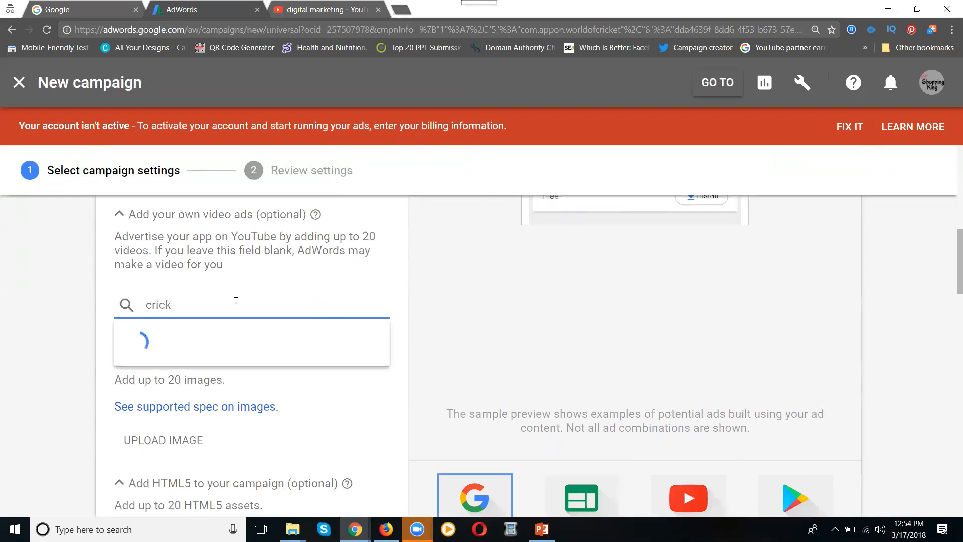
{"action": "type", "text": "et game"}
- Examine the sample ad previews for Google Search, the Google Display Network and YouTube, and select the Play Store preview
{"action": "scroll", "coordinate": [518, 325], "scroll_direction": "up", "scroll_amount": 3}
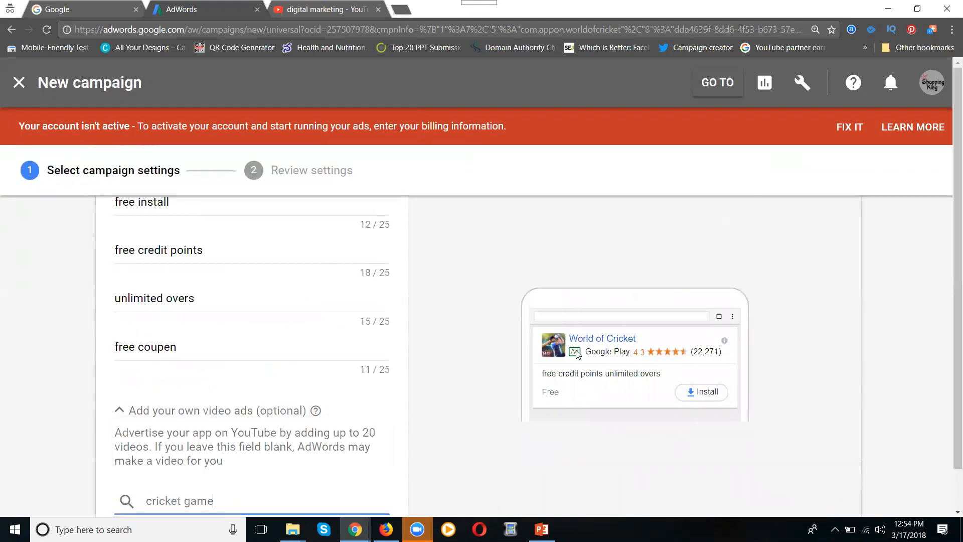
{"action": "scroll", "coordinate": [585, 355], "scroll_direction": "down", "scroll_amount": 2}
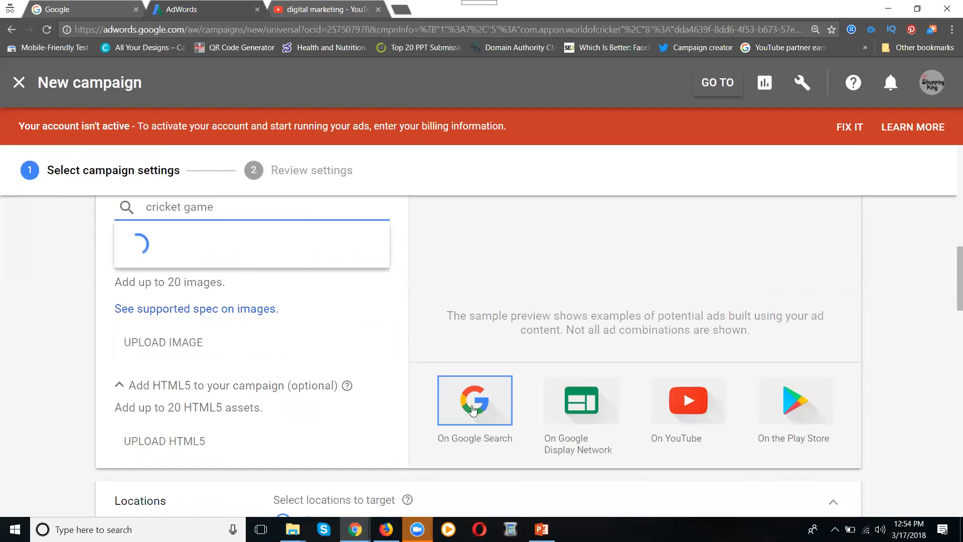
{"action": "left_click", "coordinate": [572, 420]}
{"action": "scroll", "coordinate": [571, 420], "scroll_direction": "up", "scroll_amount": 5}
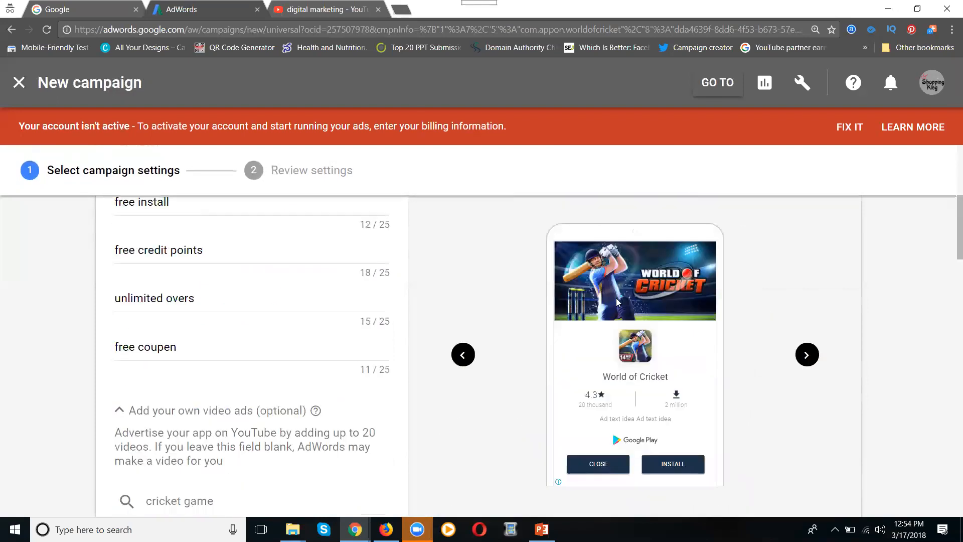
{"action": "scroll", "coordinate": [609, 282], "scroll_direction": "down", "scroll_amount": 7}
{"action": "left_click", "coordinate": [673, 315]}
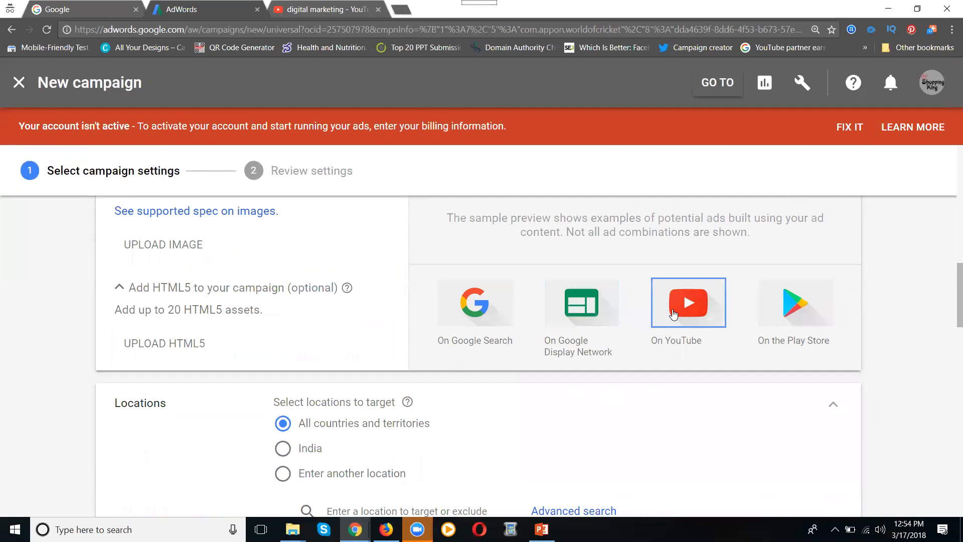
{"action": "scroll", "coordinate": [662, 307], "scroll_direction": "up", "scroll_amount": 5}
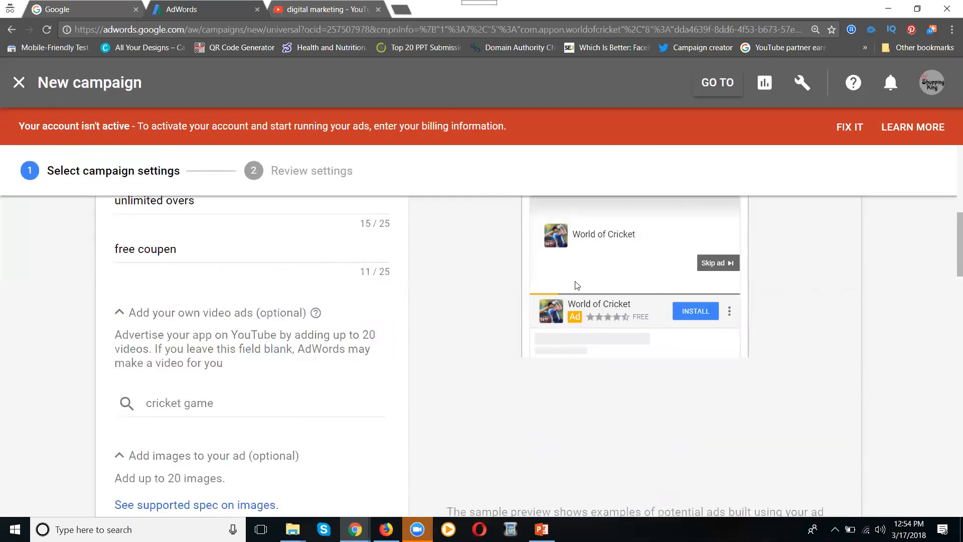
{"action": "scroll", "coordinate": [642, 408], "scroll_direction": "down", "scroll_amount": 5}
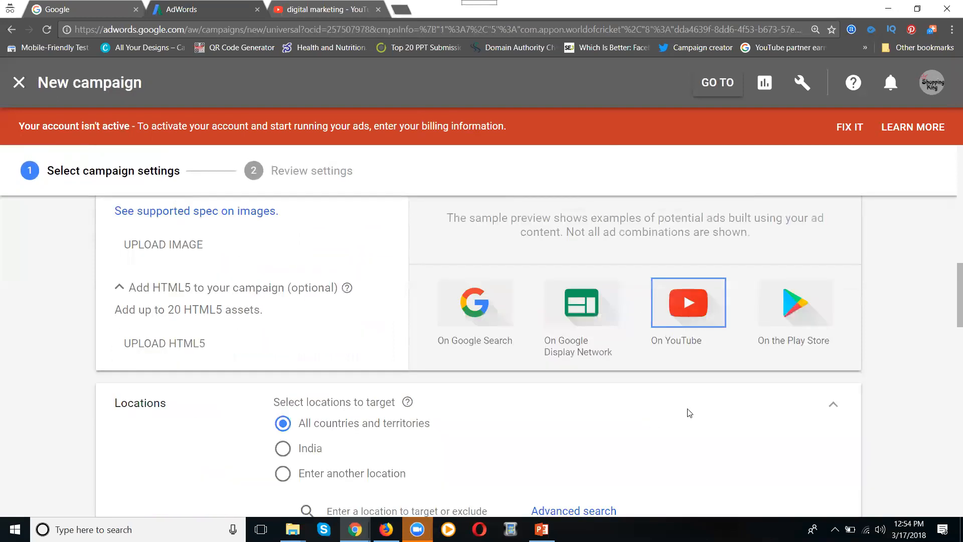
{"action": "left_click", "coordinate": [805, 317]}
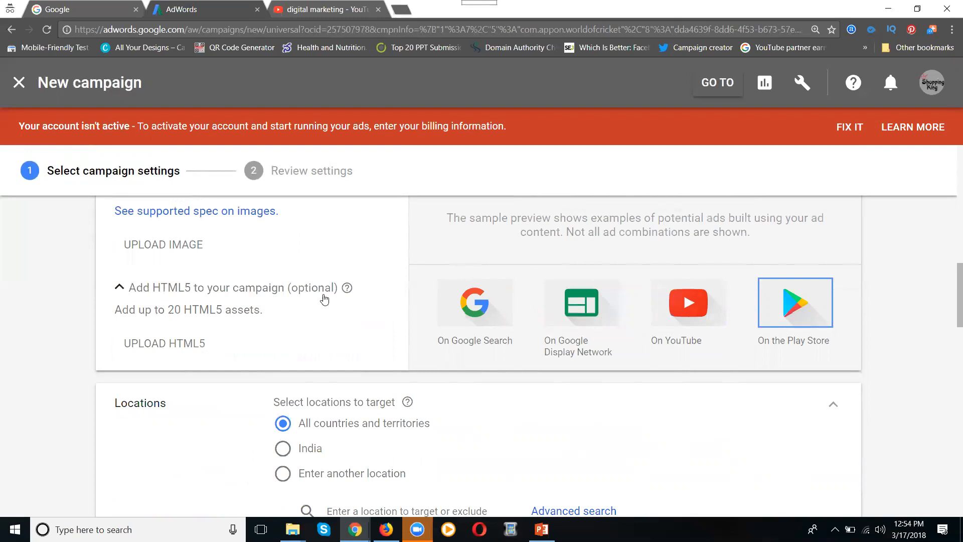
- Search again for "cricket game" in the optional video ads section and look through the suggested videos
{"action": "scroll", "coordinate": [323, 300], "scroll_direction": "up", "scroll_amount": 4}
{"action": "scroll", "coordinate": [323, 300], "scroll_direction": "up", "scroll_amount": 2}
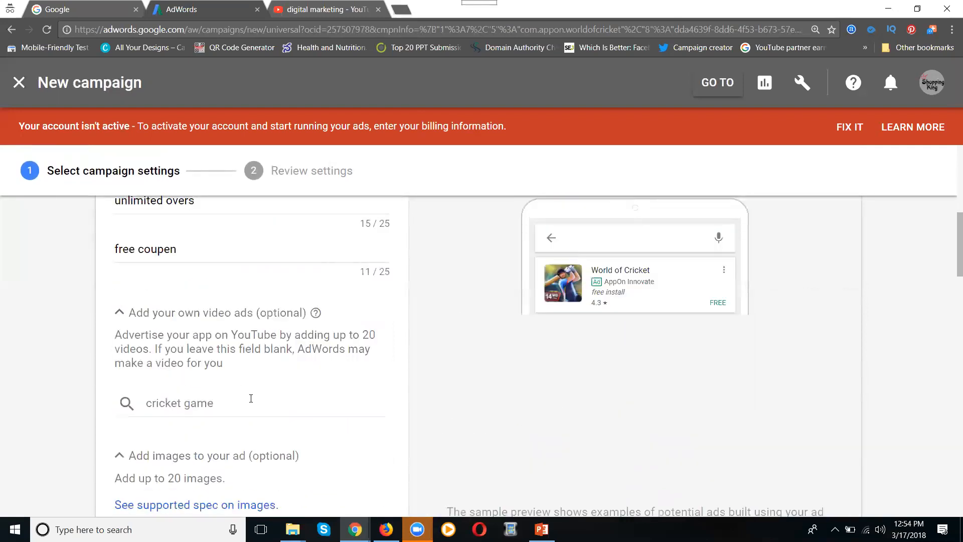
{"action": "left_click", "coordinate": [249, 397]}
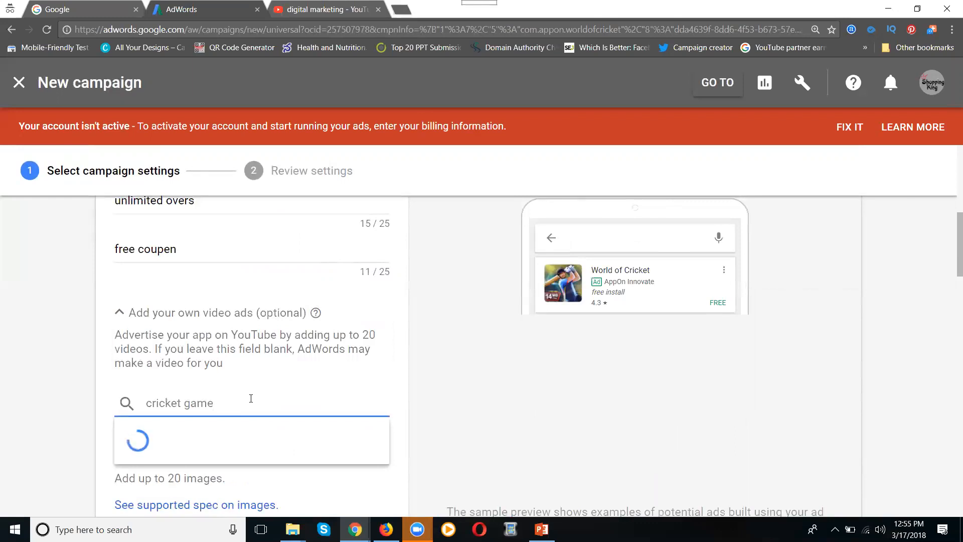
{"action": "key", "text": "BackSpace"}
{"action": "key", "text": "BackSpace"}
{"action": "key", "text": "BackSpace"}
{"action": "key", "text": "BackSpace"}
{"action": "key", "text": "BackSpace"}
{"action": "scroll", "coordinate": [61, 319], "scroll_direction": "down", "scroll_amount": 2}
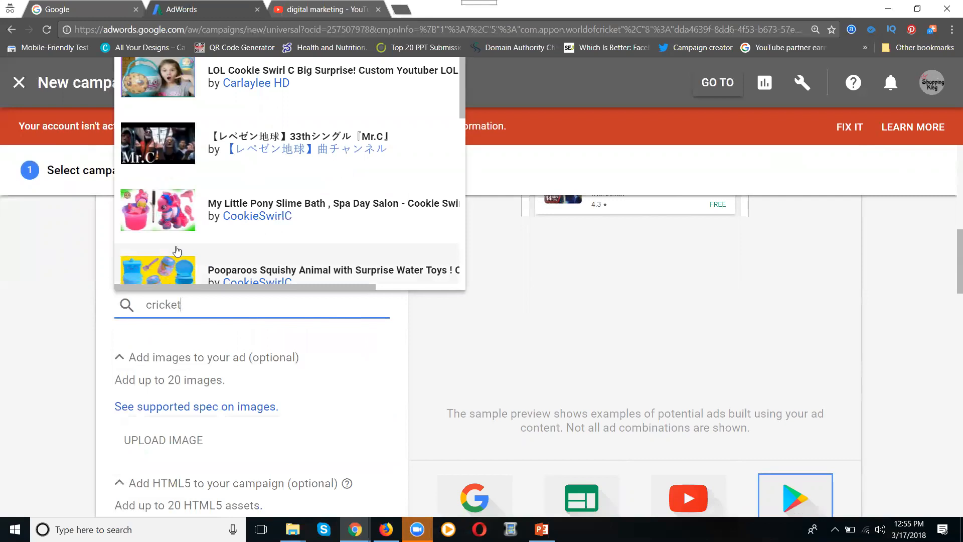
{"action": "scroll", "coordinate": [179, 254], "scroll_direction": "down", "scroll_amount": 1}
{"action": "scroll", "coordinate": [181, 232], "scroll_direction": "down", "scroll_amount": 3}
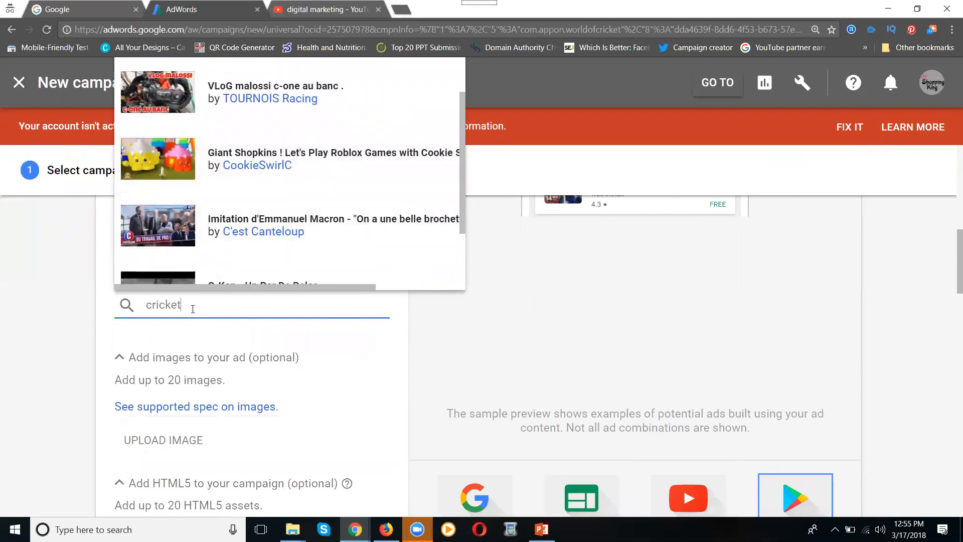
{"action": "type", "text": "game"}
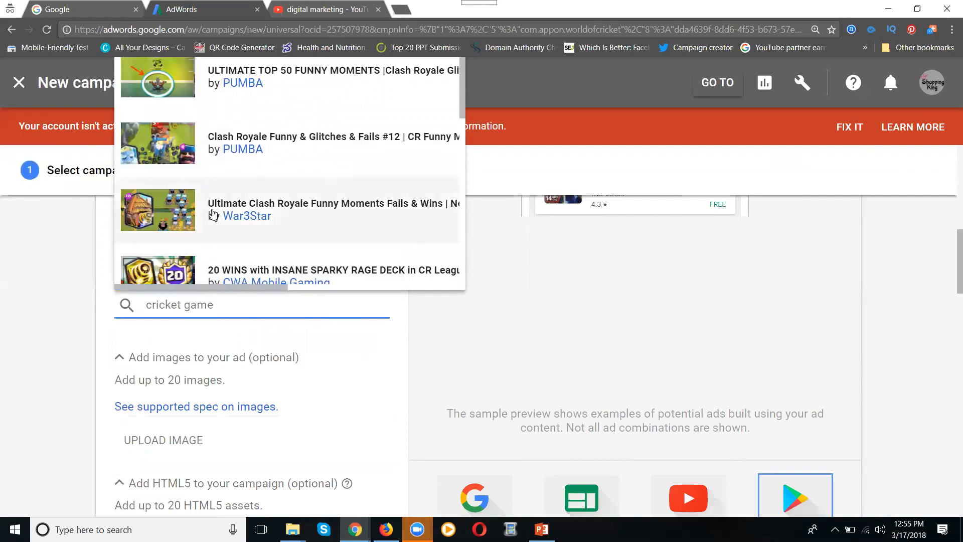
- Switch to YouTube and search for "cricket game"
{"action": "left_click", "coordinate": [303, 9]}
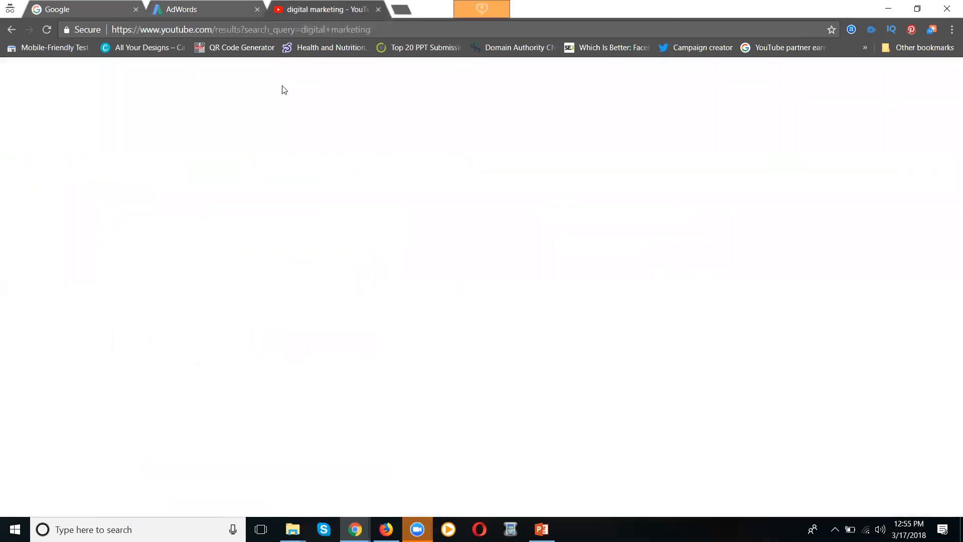
{"action": "key", "text": "ctrl+a"}
{"action": "type", "text": "c"}
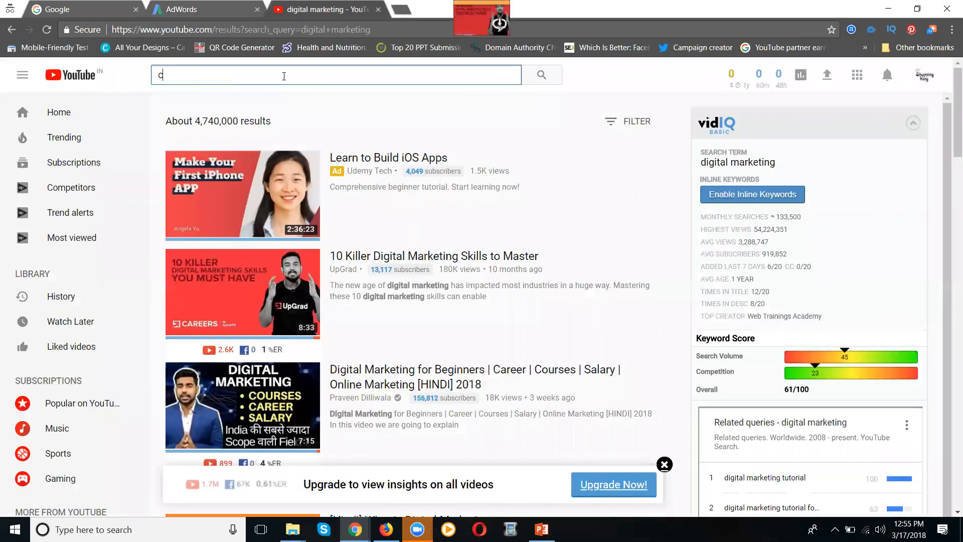
{"action": "type", "text": "ricket gma"}
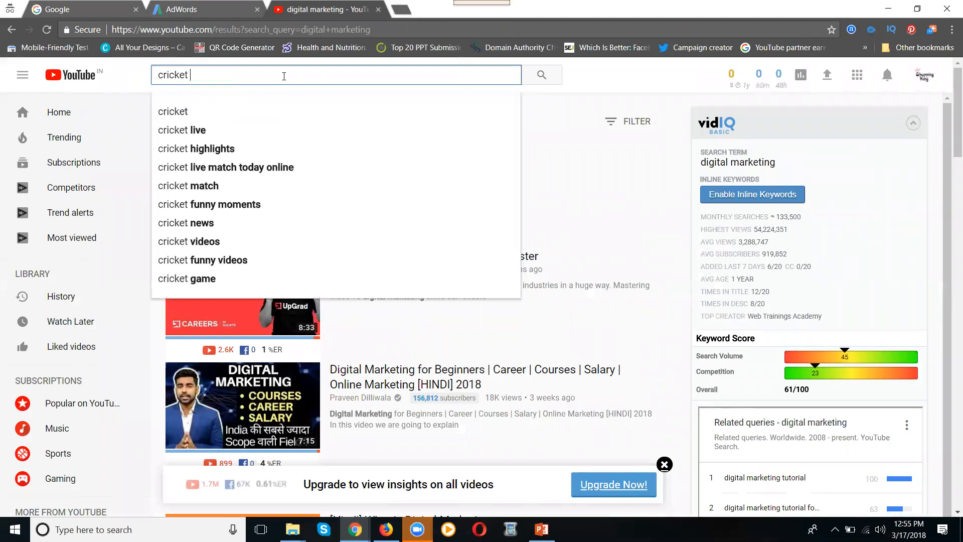
{"action": "key", "text": "BackSpace"}
{"action": "key", "text": "BackSpace"}
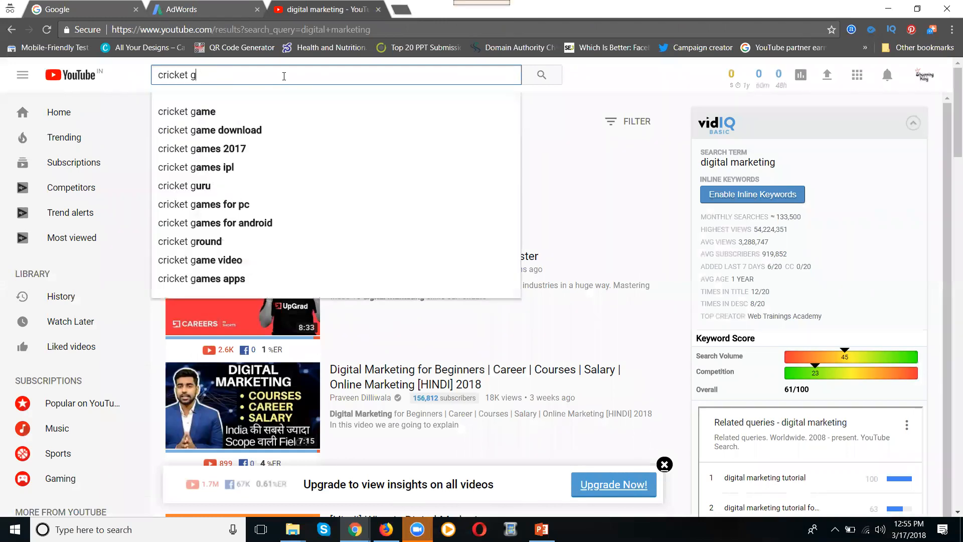
{"action": "type", "text": "ame"}
{"action": "key", "text": "Return"}
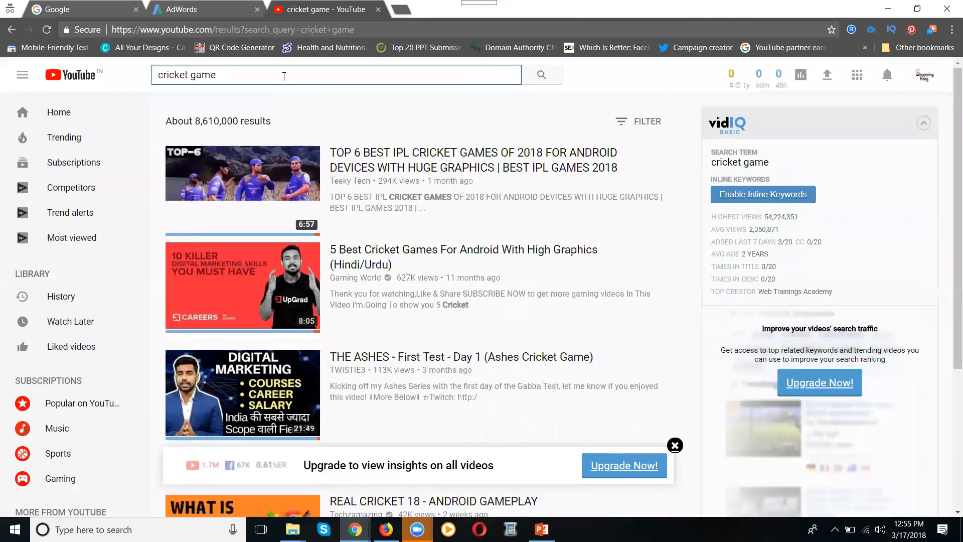
- Open the "TOP 6 BEST IPL CRICKET GAMES OF 2018" video separately, copy its URL and close it
{"action": "left_click", "coordinate": [386, 161], "text": "ctrl+shift"}
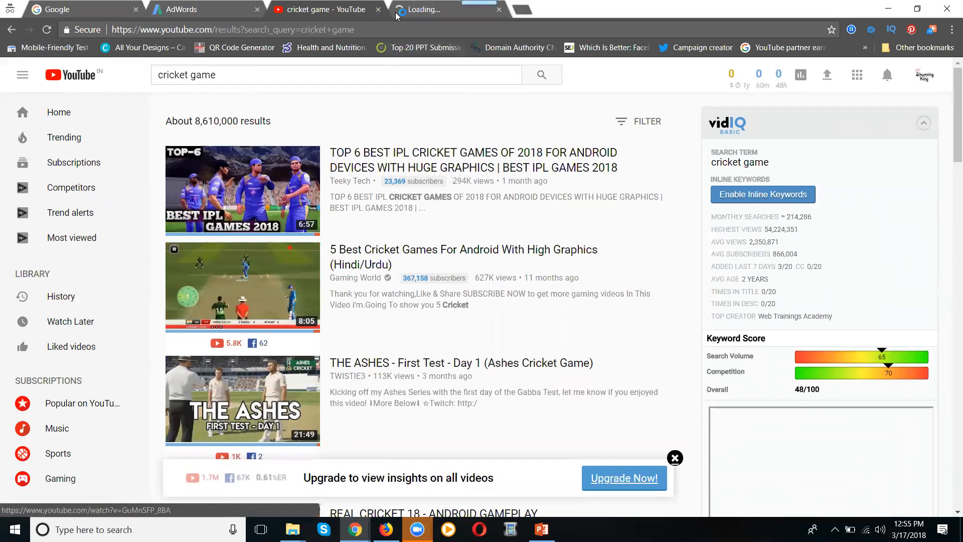
{"action": "left_click", "coordinate": [318, 32]}
{"action": "key", "text": "ctrl+c"}
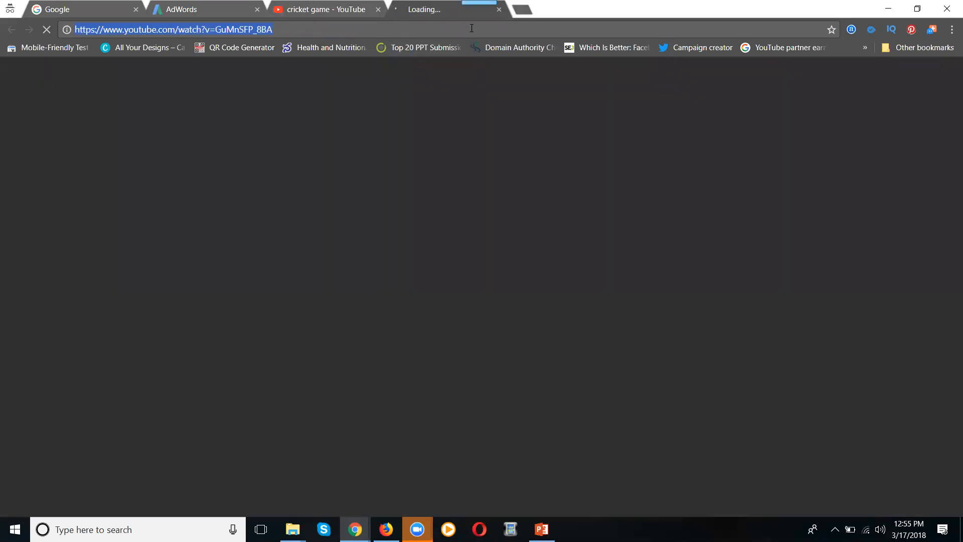
{"action": "left_click", "coordinate": [499, 9]}
- Return to AdWords and add the "TOP 6 BEST IPL CRICKET GAMES OF 2018" video to the video ads using its copied URL
{"action": "left_click", "coordinate": [185, 10]}
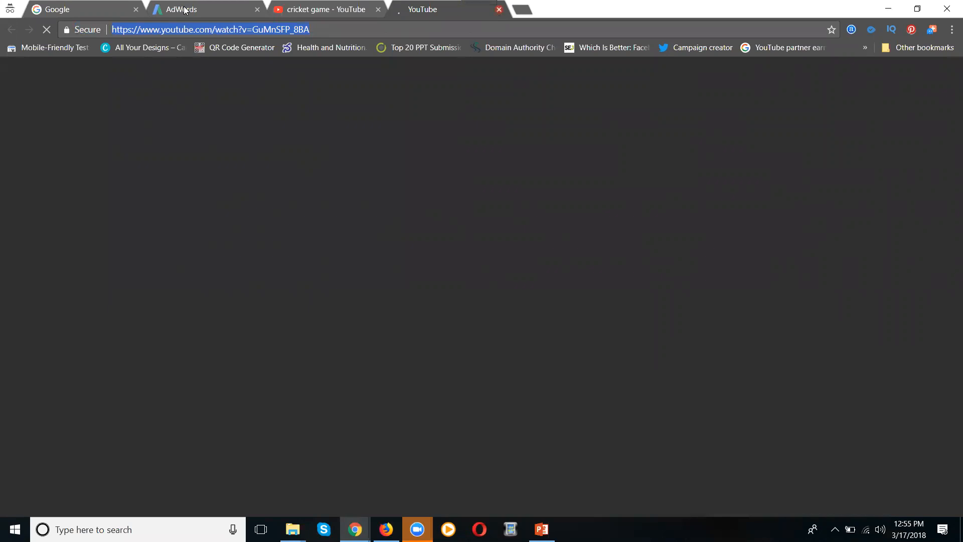
{"action": "triple_click", "coordinate": [161, 306]}
{"action": "key", "text": "ctrl+v"}
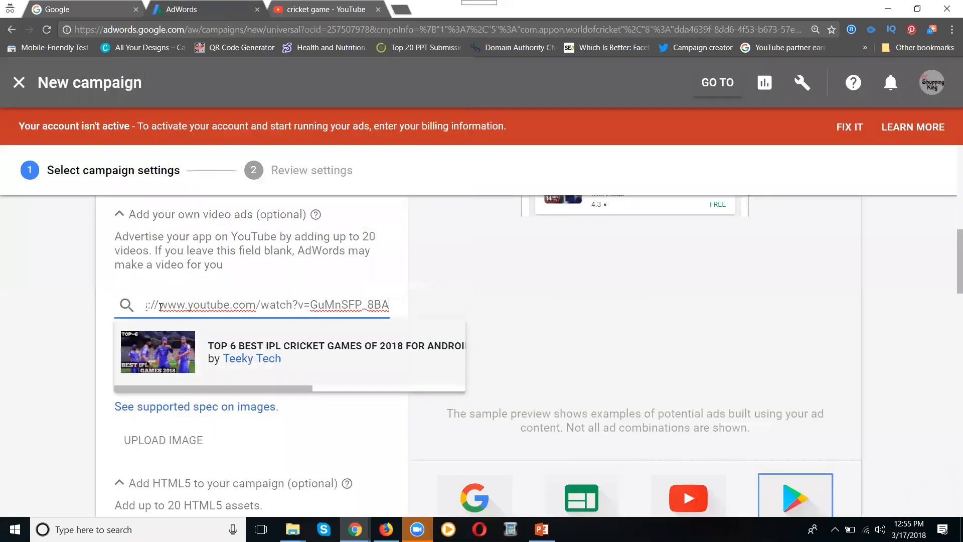
{"action": "left_click", "coordinate": [183, 350]}
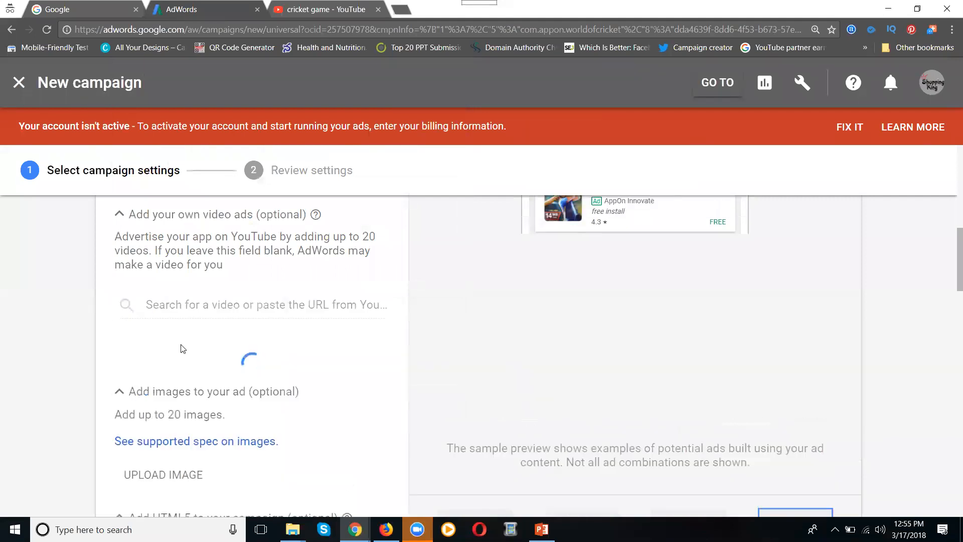
- Switch the sample ad preview to YouTube and check how the added video ad looks
{"action": "scroll", "coordinate": [600, 348], "scroll_direction": "down", "scroll_amount": 4}
{"action": "scroll", "coordinate": [655, 351], "scroll_direction": "up", "scroll_amount": 5}
{"action": "scroll", "coordinate": [668, 359], "scroll_direction": "down", "scroll_amount": 7}
{"action": "left_click", "coordinate": [698, 332]}
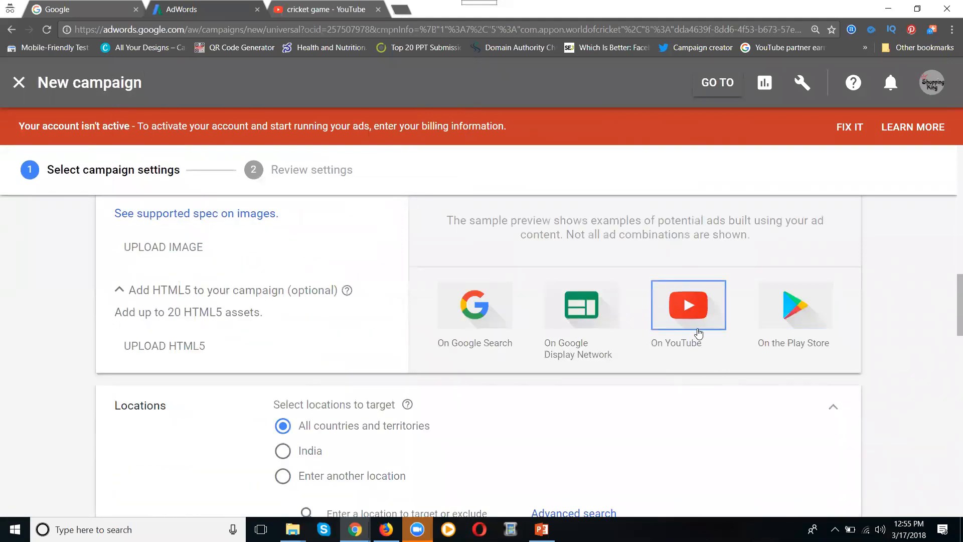
{"action": "scroll", "coordinate": [698, 331], "scroll_direction": "up", "scroll_amount": 8}
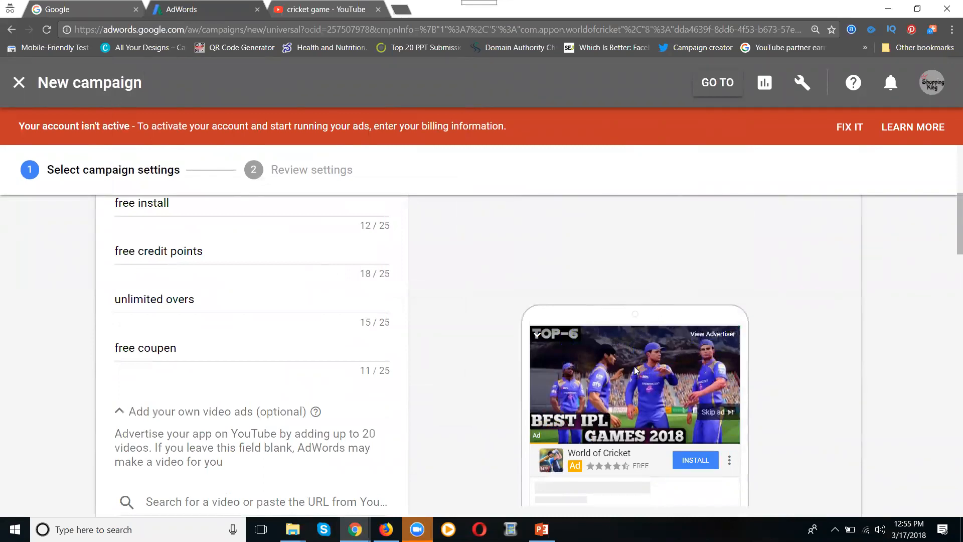
- Read the supported image specifications, including the regionally available ad sizes and size limits, and close the help
{"action": "scroll", "coordinate": [178, 332], "scroll_direction": "down", "scroll_amount": 6}
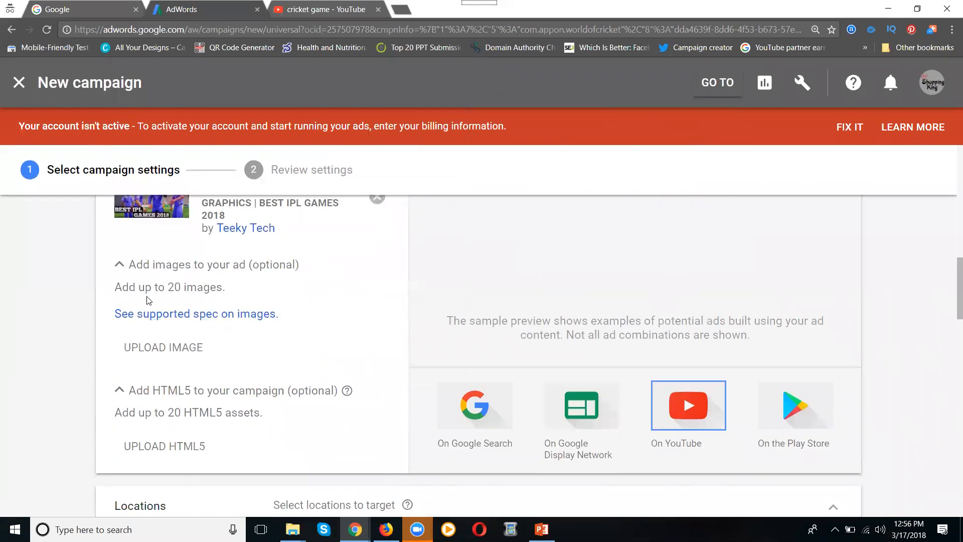
{"action": "left_click", "coordinate": [171, 316]}
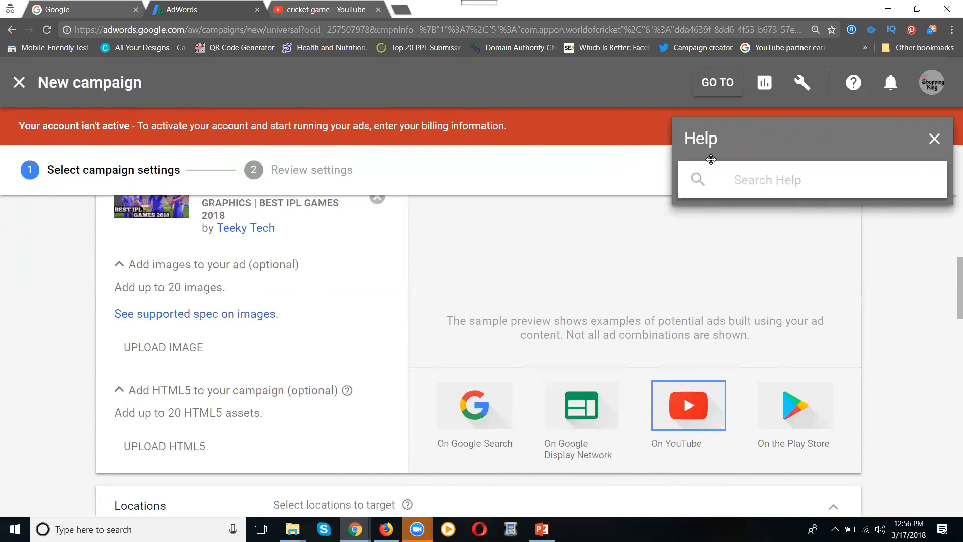
{"action": "scroll", "coordinate": [753, 264], "scroll_direction": "down", "scroll_amount": 5}
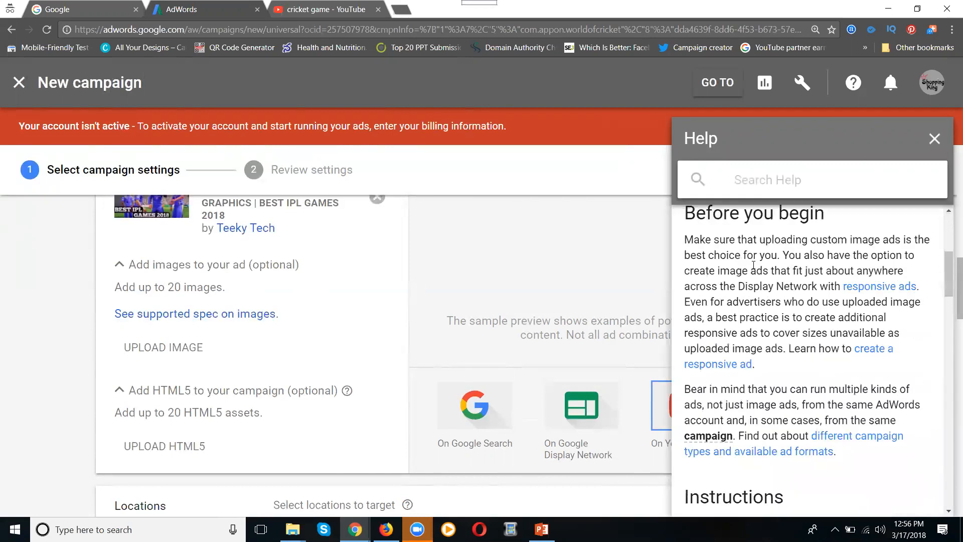
{"action": "scroll", "coordinate": [753, 264], "scroll_direction": "down", "scroll_amount": 10}
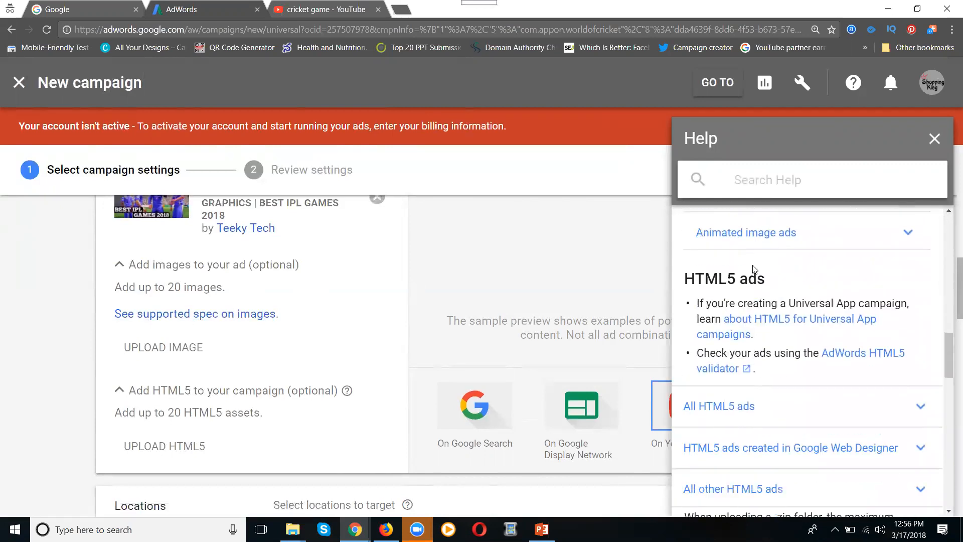
{"action": "scroll", "coordinate": [753, 268], "scroll_direction": "down", "scroll_amount": 8}
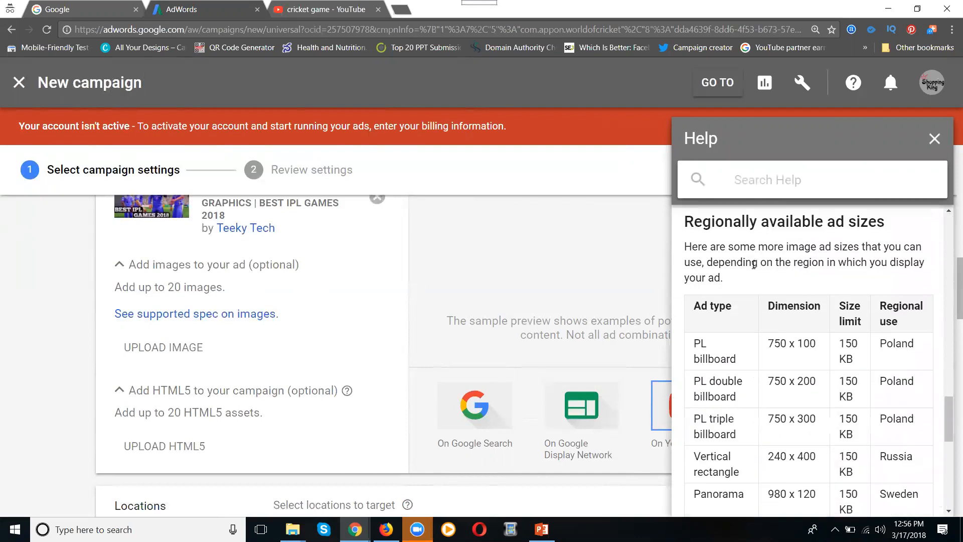
{"action": "scroll", "coordinate": [753, 266], "scroll_direction": "down", "scroll_amount": 1}
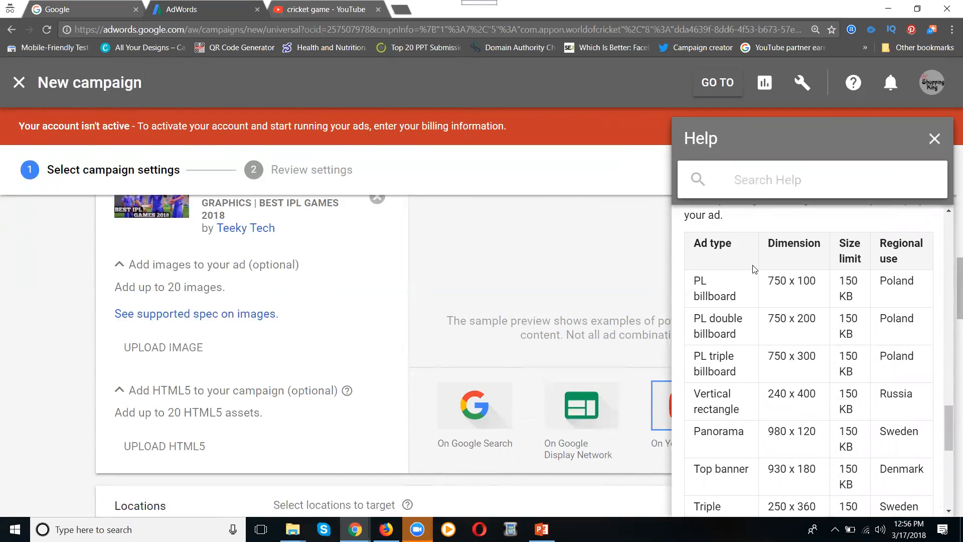
{"action": "scroll", "coordinate": [755, 269], "scroll_direction": "down", "scroll_amount": 1}
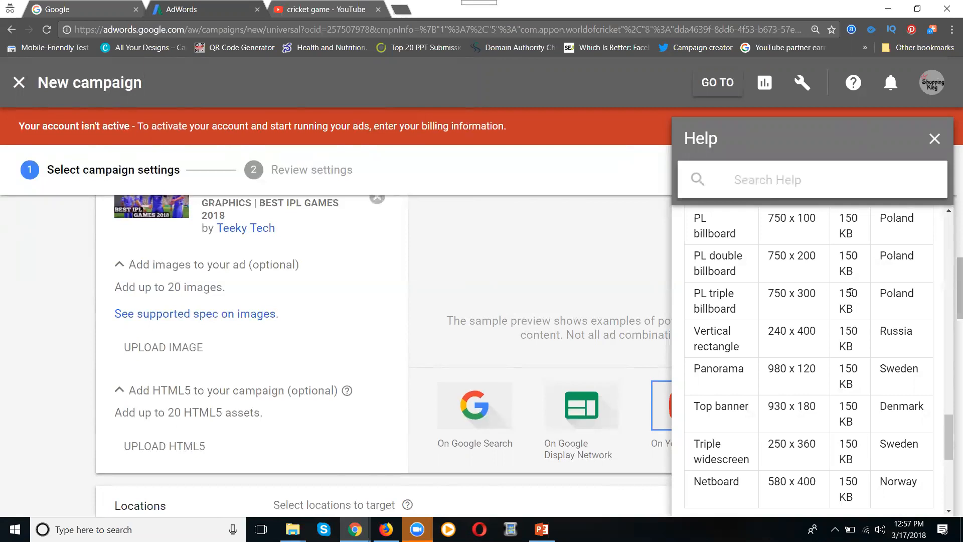
{"action": "scroll", "coordinate": [850, 292], "scroll_direction": "down", "scroll_amount": 1}
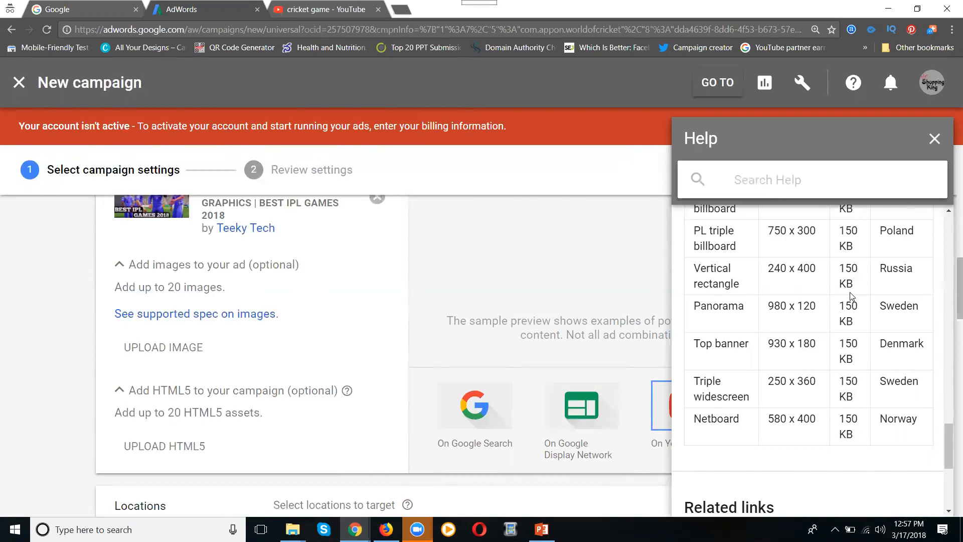
{"action": "left_click", "coordinate": [933, 139]}
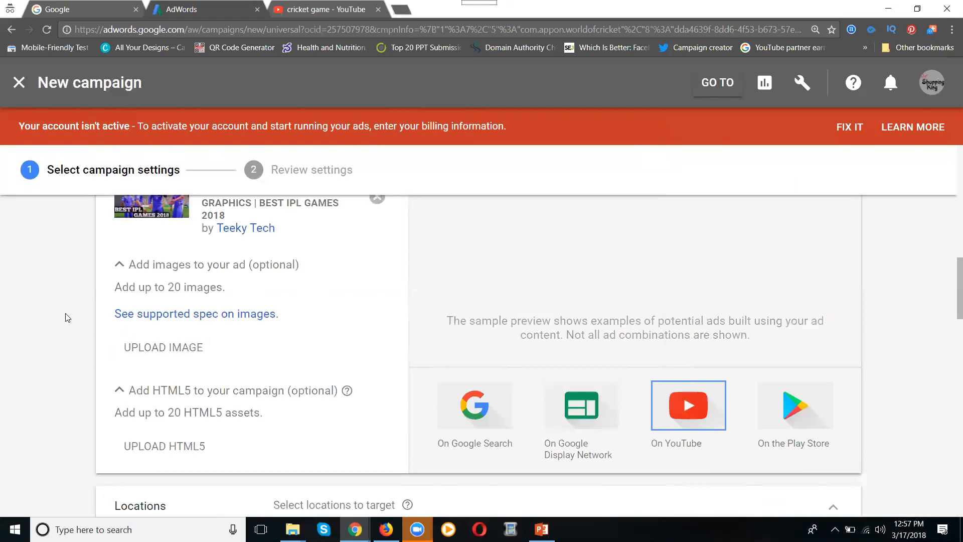
{"action": "scroll", "coordinate": [69, 318], "scroll_direction": "down", "scroll_amount": 2}
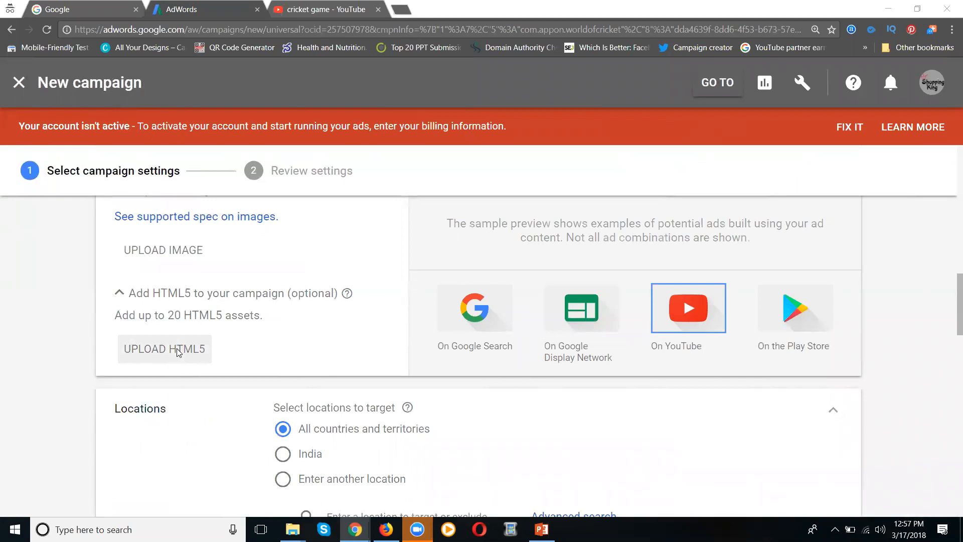
{"action": "left_click", "coordinate": [177, 351]}
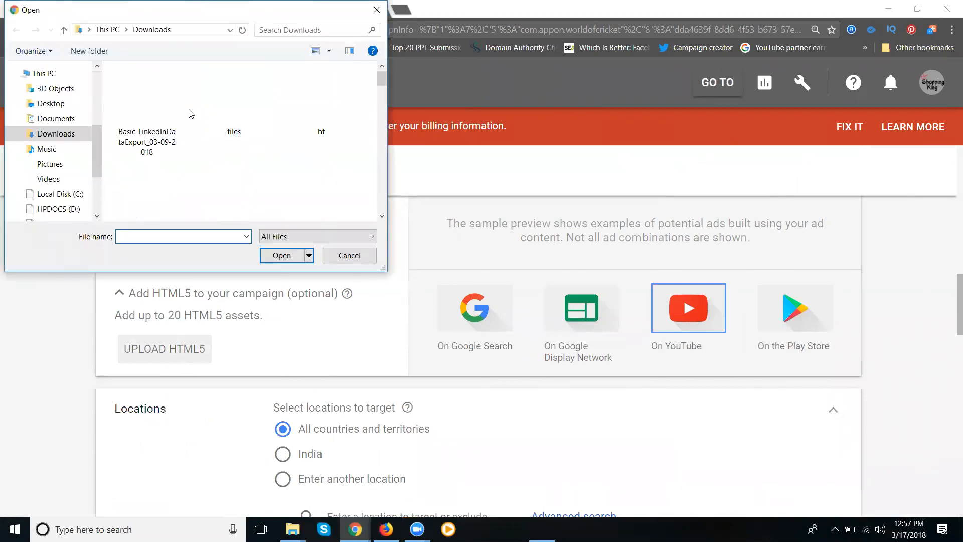
{"action": "left_click", "coordinate": [348, 256]}
- Remove English from the campaign's languages so that all languages are targeted
{"action": "scroll", "coordinate": [226, 287], "scroll_direction": "down", "scroll_amount": 3}
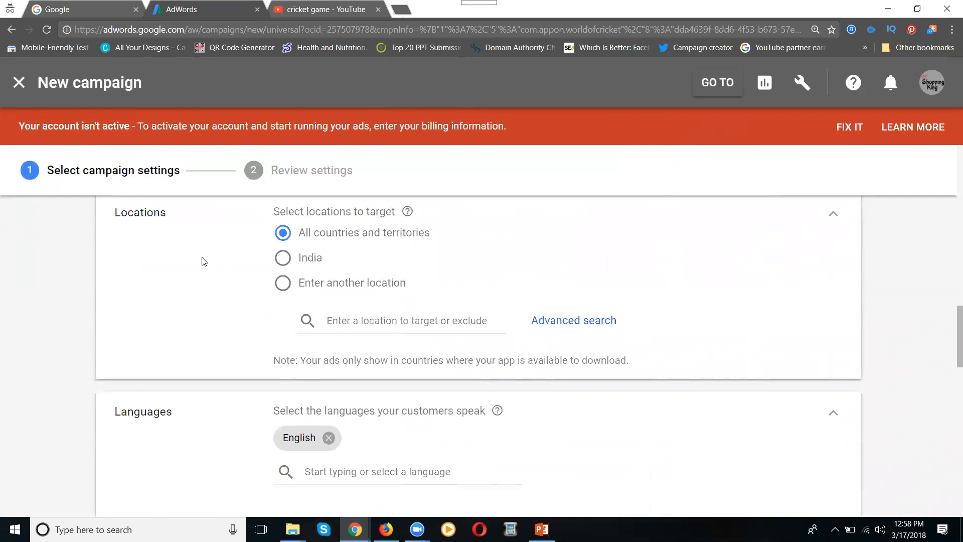
{"action": "scroll", "coordinate": [174, 285], "scroll_direction": "down", "scroll_amount": 4}
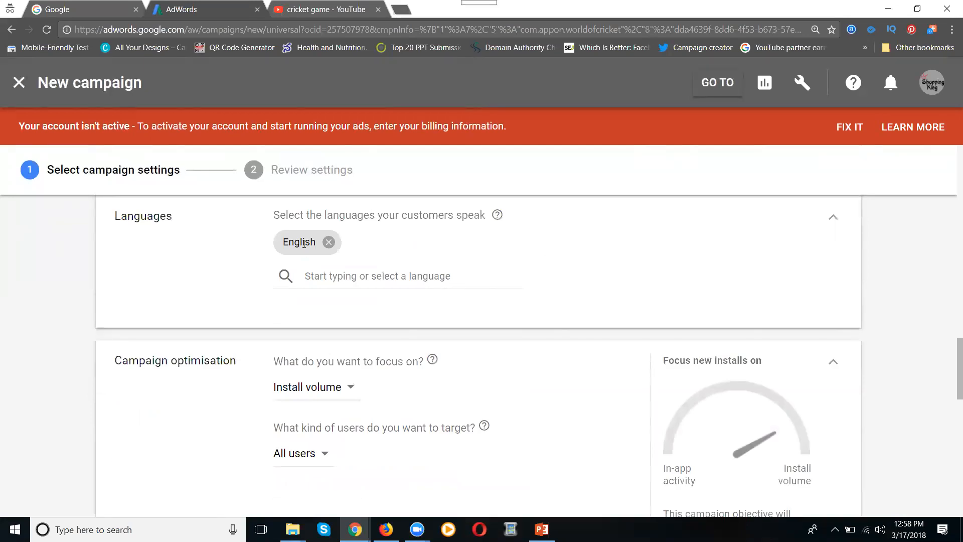
{"action": "left_click", "coordinate": [328, 242]}
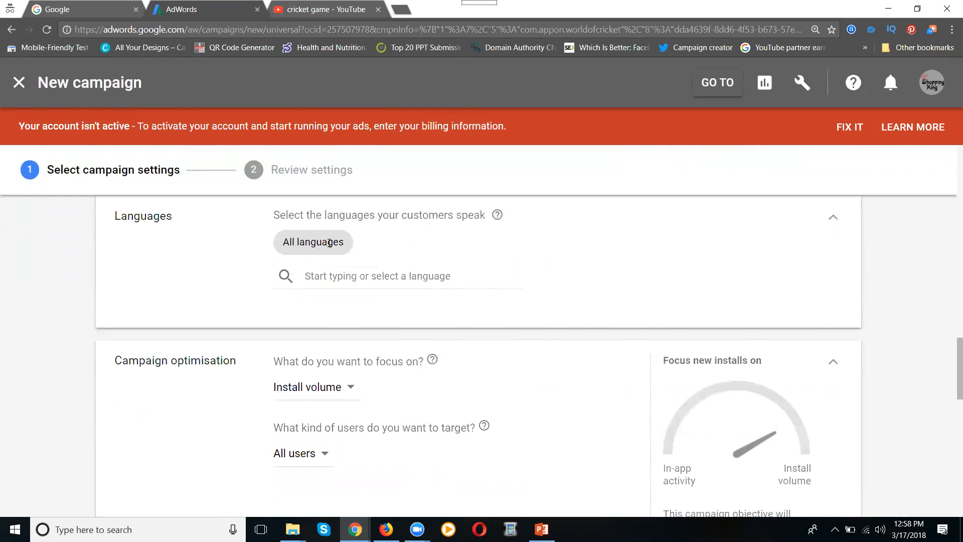
- Set the campaign optimisation to focus on Install volume and target All users
{"action": "scroll", "coordinate": [112, 281], "scroll_direction": "down", "scroll_amount": 2}
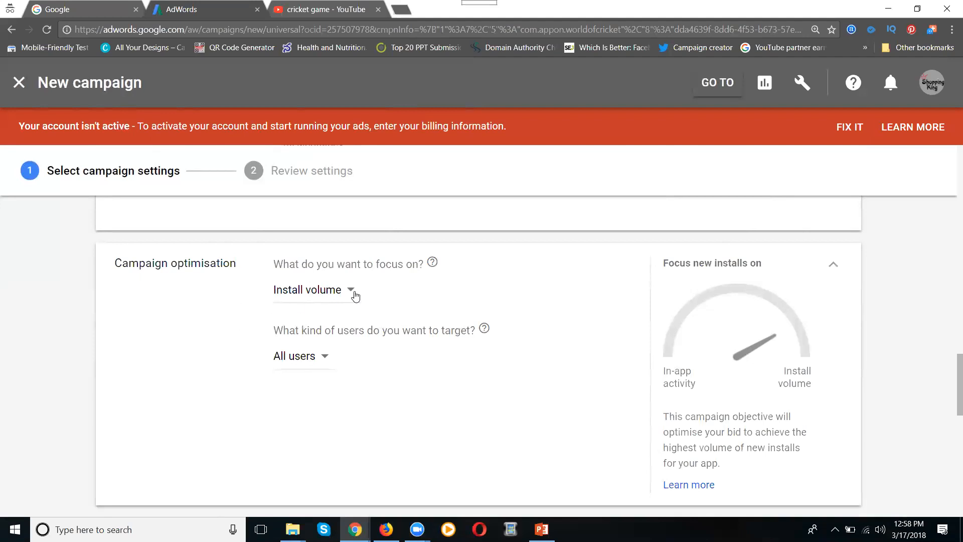
{"action": "left_click", "coordinate": [303, 290]}
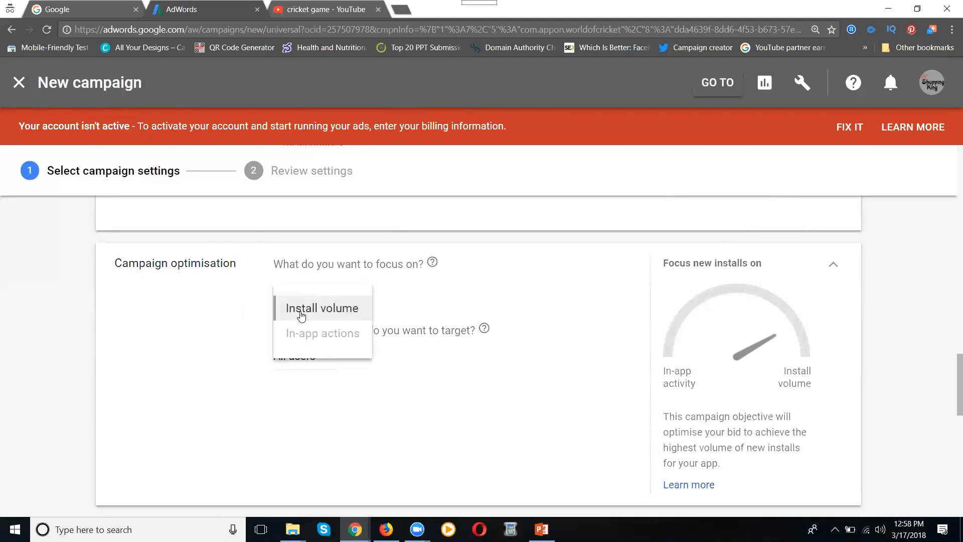
{"action": "mouse_move", "coordinate": [303, 346]}
{"action": "left_click", "coordinate": [320, 316]}
{"action": "left_click", "coordinate": [305, 370]}
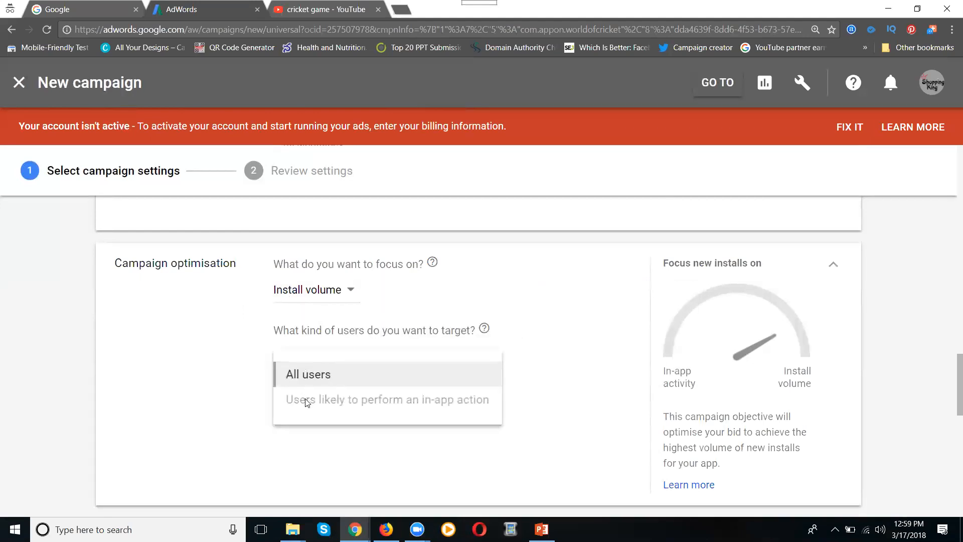
{"action": "mouse_move", "coordinate": [307, 403]}
{"action": "left_click", "coordinate": [294, 380]}
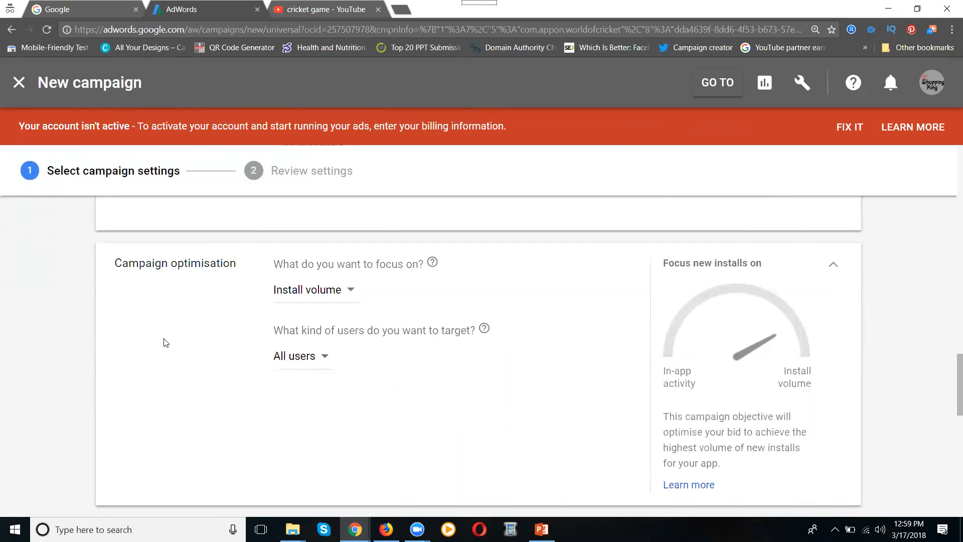
- Set the campaign's average daily budget to ₹500
{"action": "scroll", "coordinate": [165, 341], "scroll_direction": "down", "scroll_amount": 3}
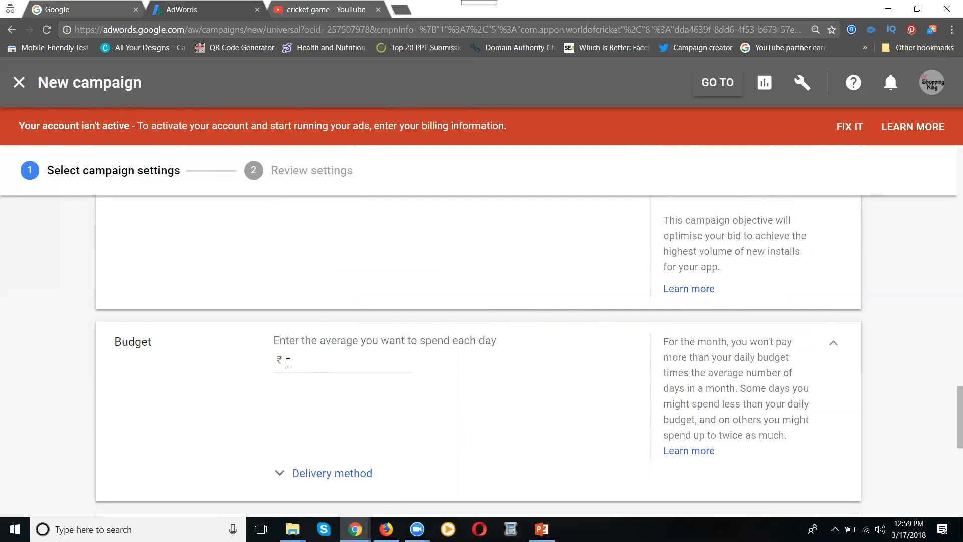
{"action": "left_click", "coordinate": [308, 364]}
{"action": "type", "text": "500"}
- Set the bidding's target cost per install to ₹2
{"action": "scroll", "coordinate": [310, 366], "scroll_direction": "down", "scroll_amount": 4}
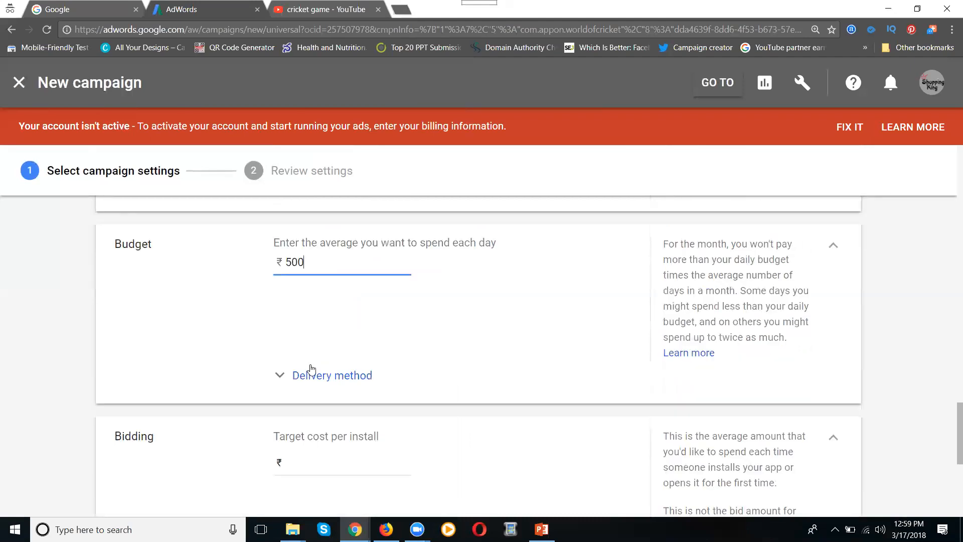
{"action": "left_click", "coordinate": [311, 366]}
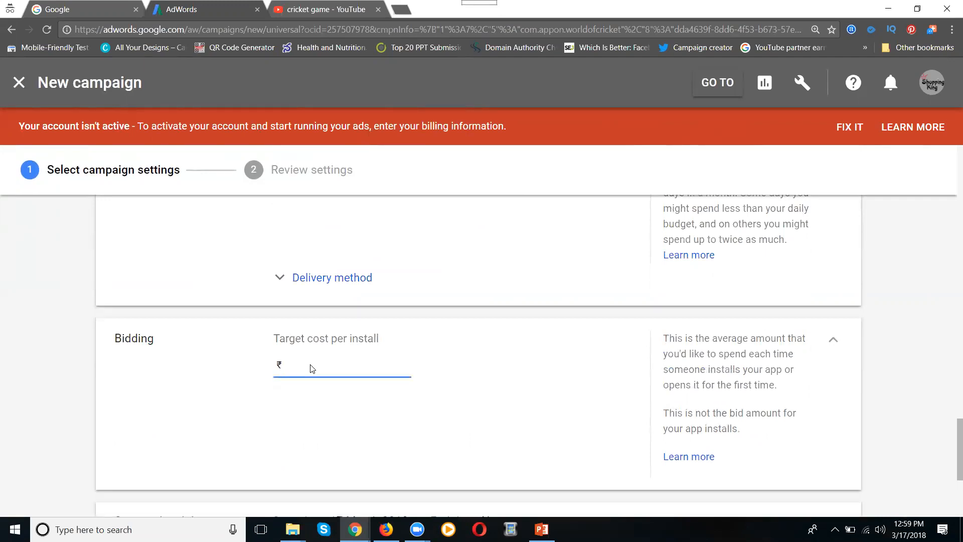
{"action": "type", "text": "1"}
{"action": "type", "text": "00"}
{"action": "key", "text": "BackSpace"}
{"action": "key", "text": "BackSpace"}
{"action": "key", "text": "BackSpace"}
{"action": "type", "text": "2"}
- Expand the start and end dates and set the campaign's end date to 18 Mar 2018
{"action": "scroll", "coordinate": [311, 364], "scroll_direction": "up", "scroll_amount": 5}
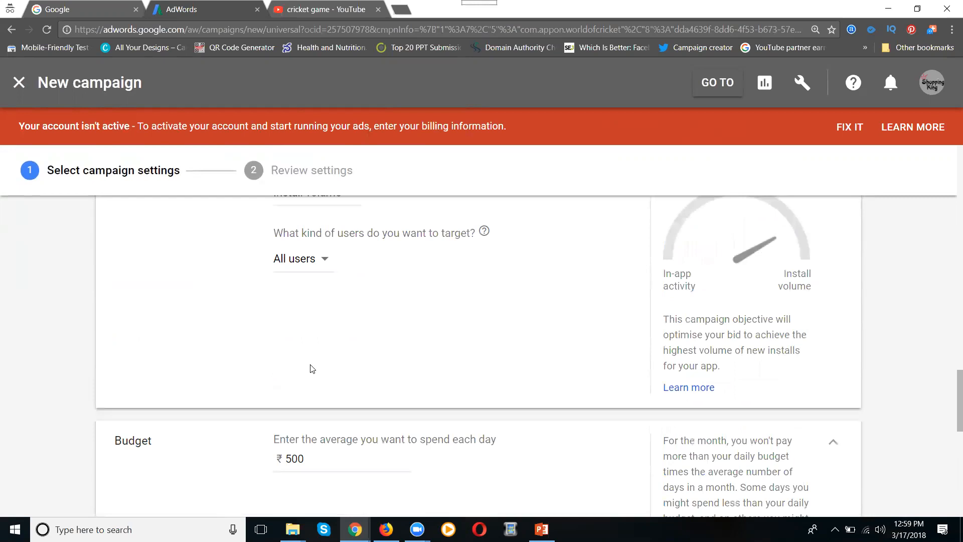
{"action": "scroll", "coordinate": [279, 356], "scroll_direction": "down", "scroll_amount": 7}
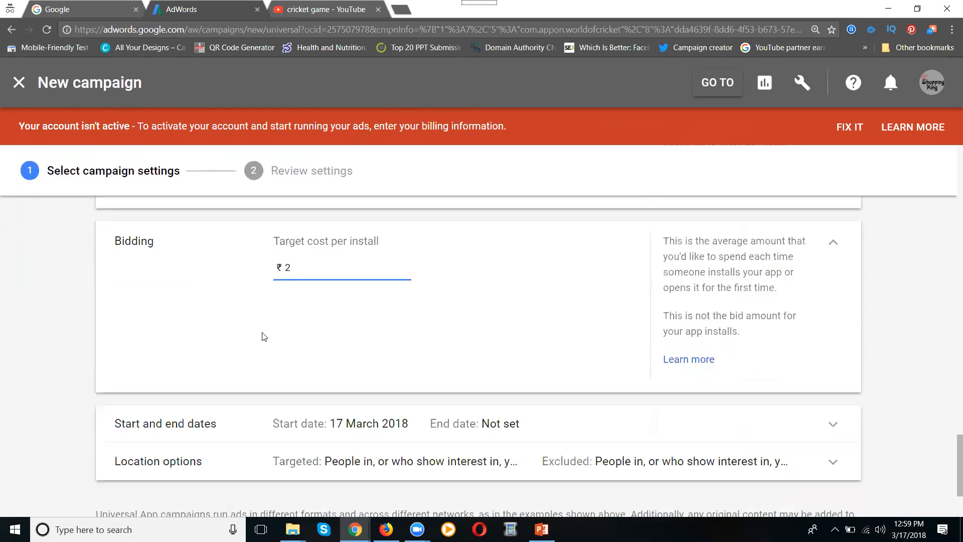
{"action": "scroll", "coordinate": [325, 327], "scroll_direction": "up", "scroll_amount": 3}
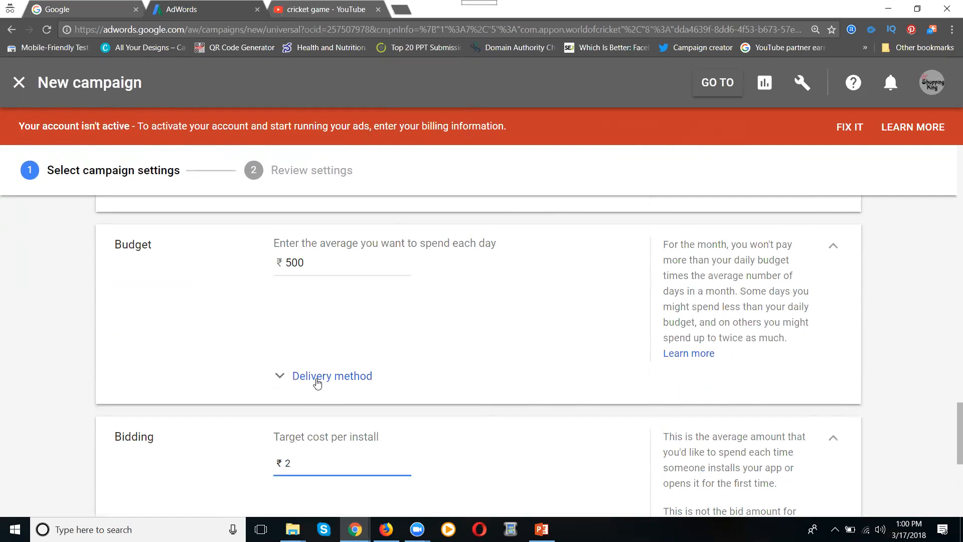
{"action": "scroll", "coordinate": [239, 344], "scroll_direction": "down", "scroll_amount": 4}
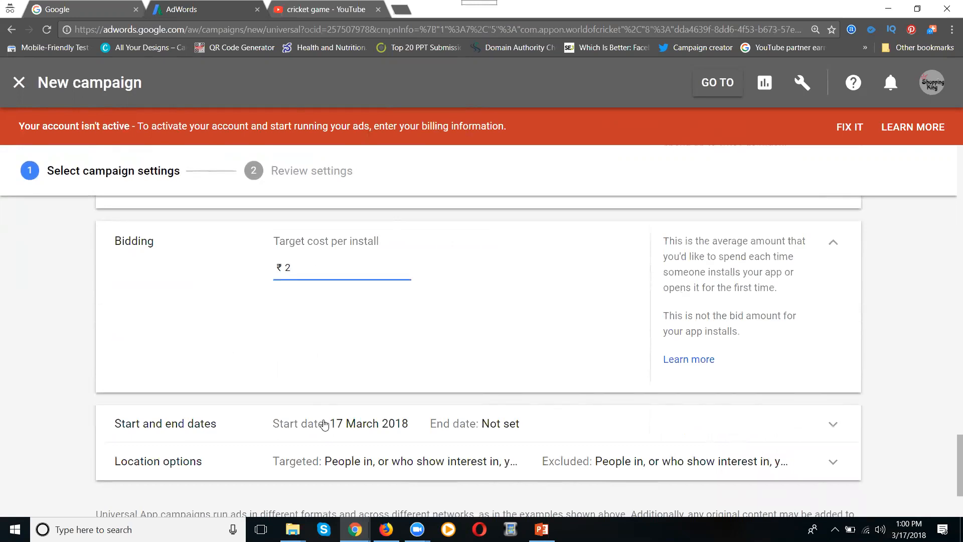
{"action": "left_click", "coordinate": [769, 431]}
{"action": "scroll", "coordinate": [465, 434], "scroll_direction": "down", "scroll_amount": 5}
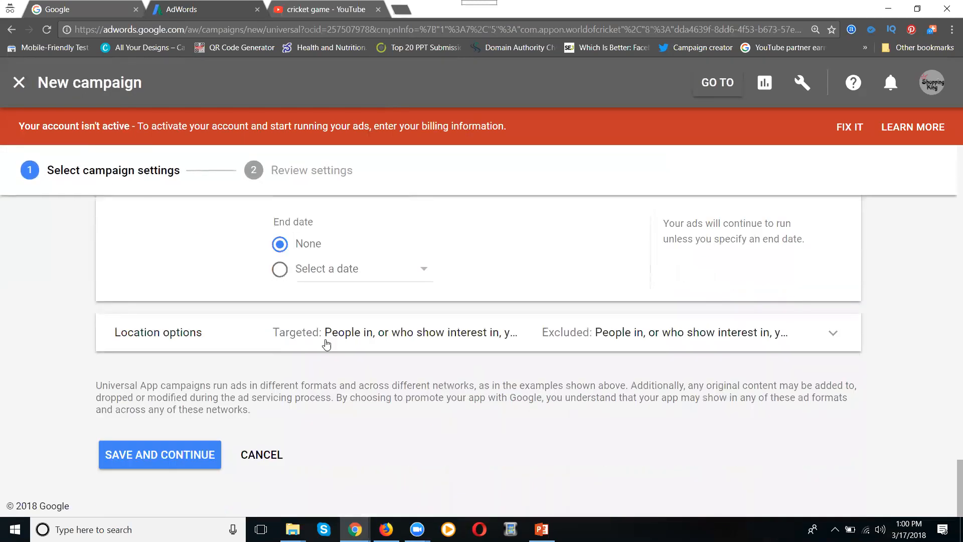
{"action": "left_click", "coordinate": [308, 275]}
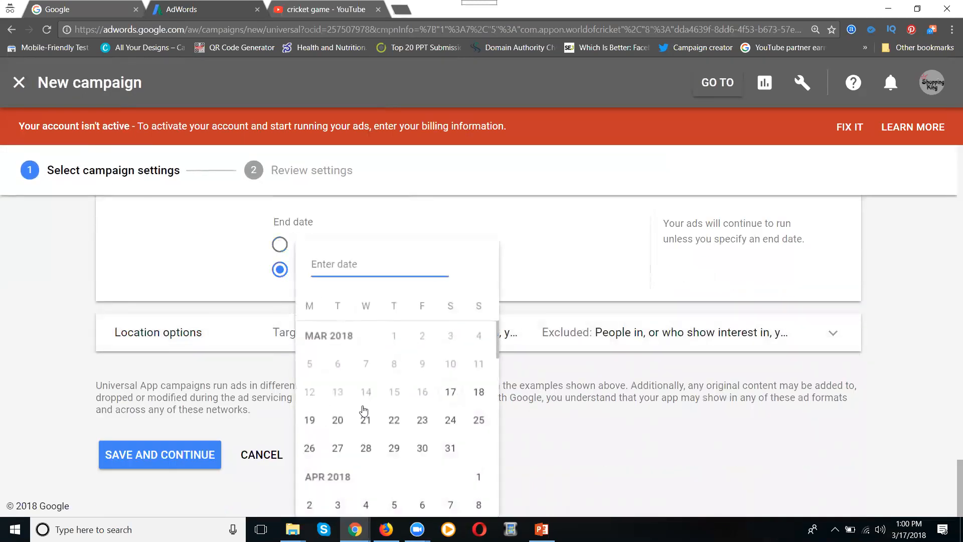
{"action": "left_click", "coordinate": [479, 392]}
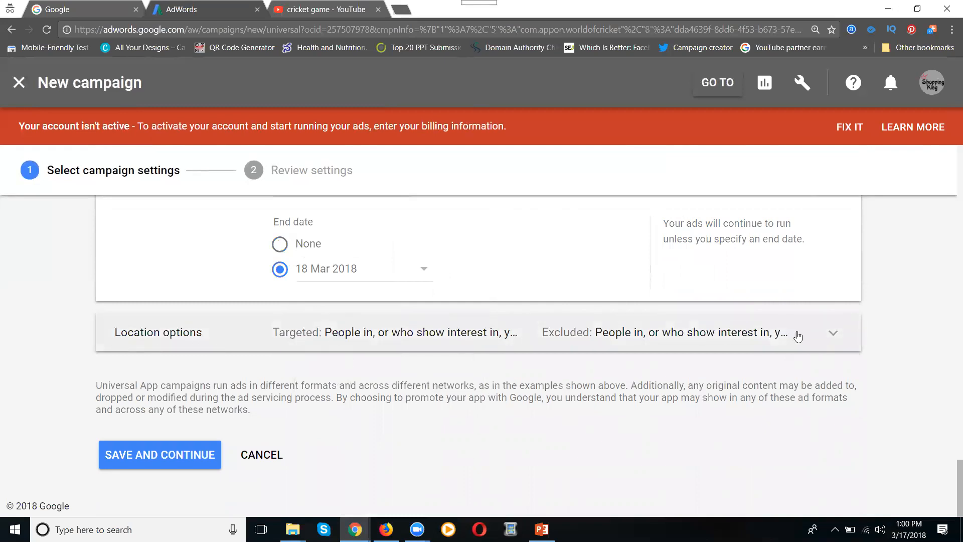
- Expand the location options and review the available Target and Exclude choices
{"action": "left_click", "coordinate": [830, 334]}
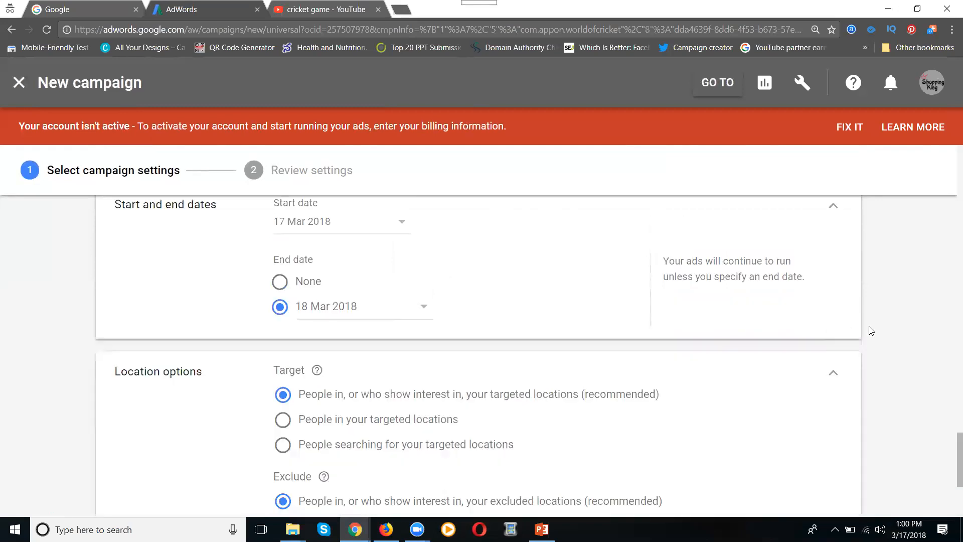
{"action": "scroll", "coordinate": [921, 321], "scroll_direction": "down", "scroll_amount": 2}
{"action": "scroll", "coordinate": [921, 321], "scroll_direction": "up", "scroll_amount": 1}
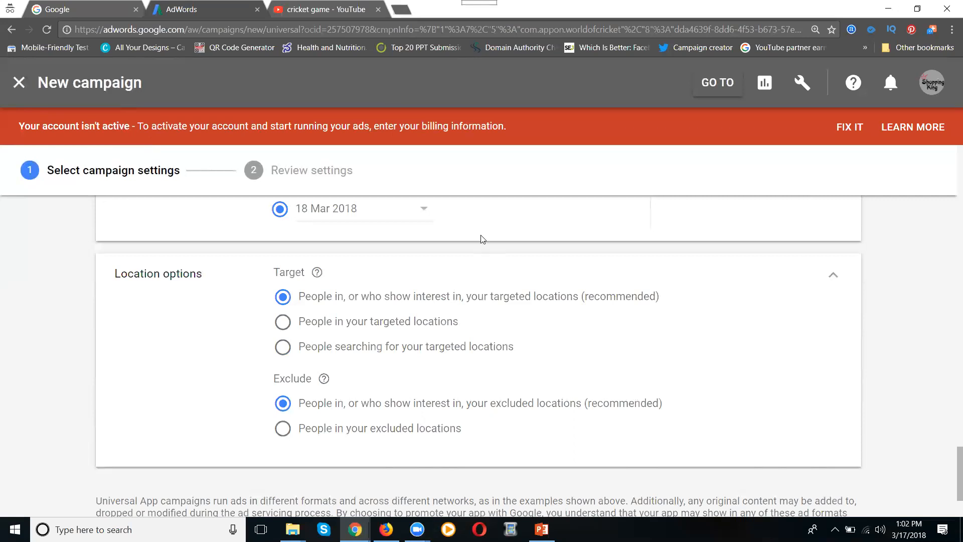
{"action": "scroll", "coordinate": [482, 240], "scroll_direction": "down", "scroll_amount": 3}
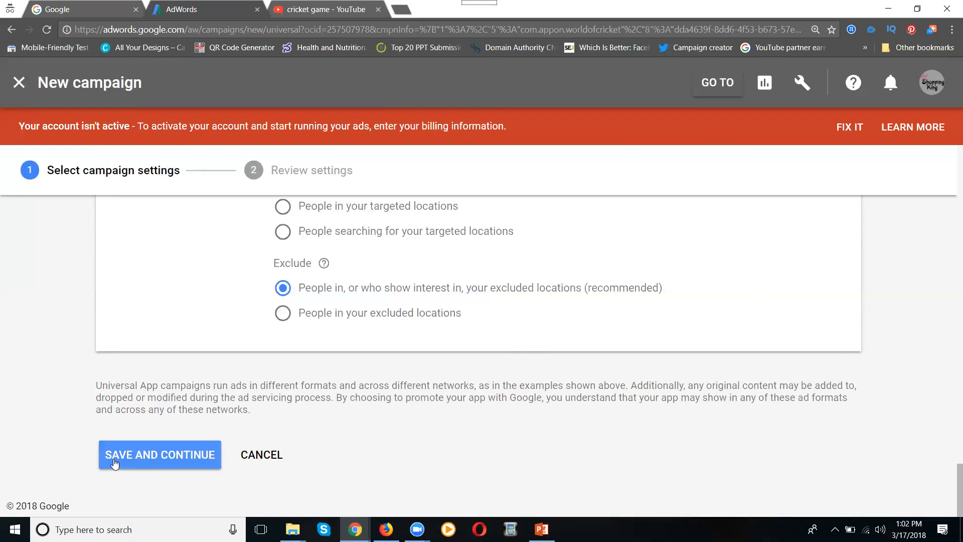
- Open the southreelnews.com website in a new browser tab
{"action": "scroll", "coordinate": [116, 464], "scroll_direction": "up", "scroll_amount": 20}
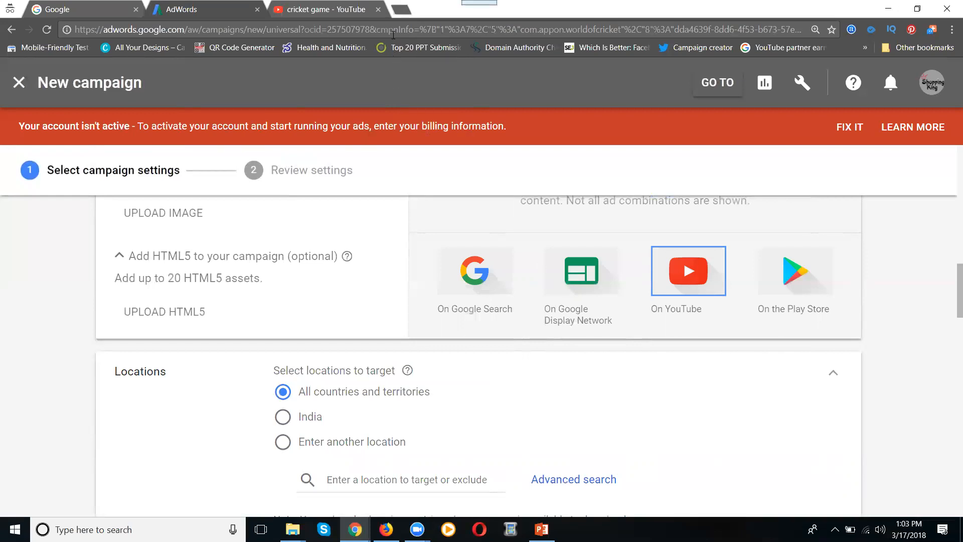
{"action": "left_click", "coordinate": [400, 11]}
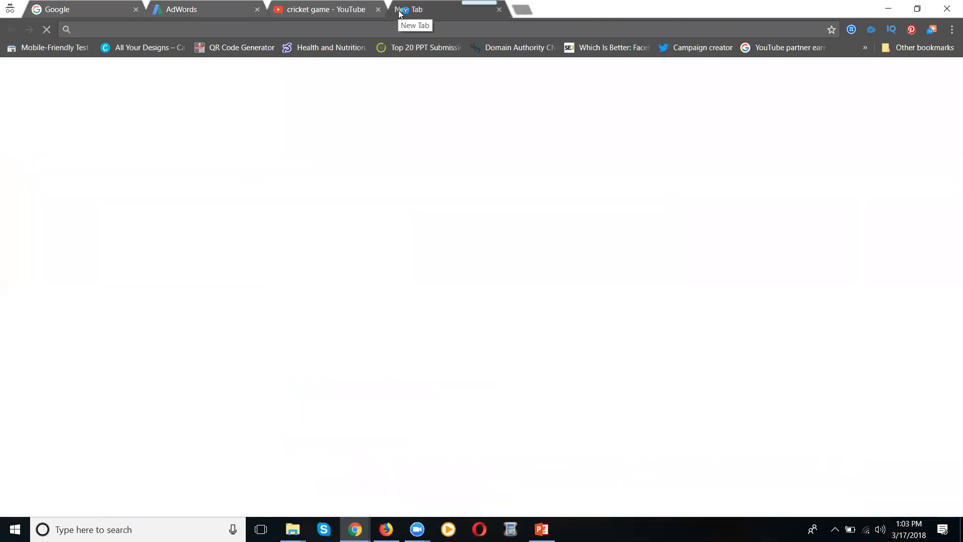
{"action": "type", "text": "south"}
{"action": "key", "text": "Return"}
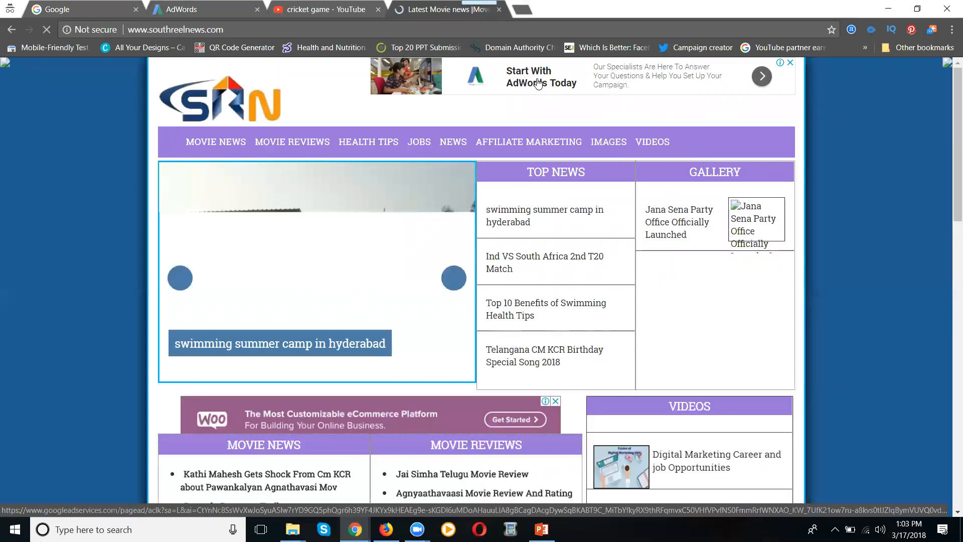
- Look through the South Reel News home page for Google display ads, reloading it to check how the ads change
{"action": "left_click", "coordinate": [201, 9]}
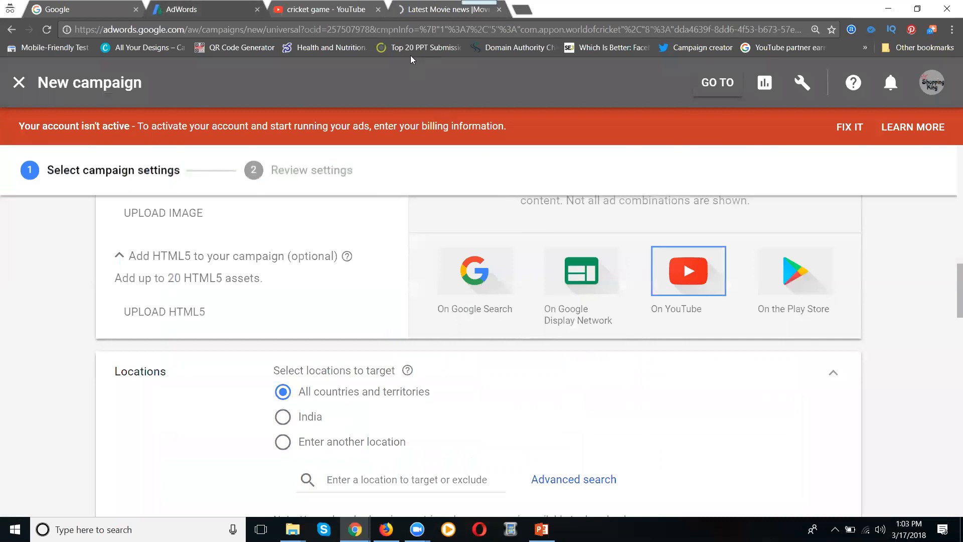
{"action": "left_click", "coordinate": [397, 11]}
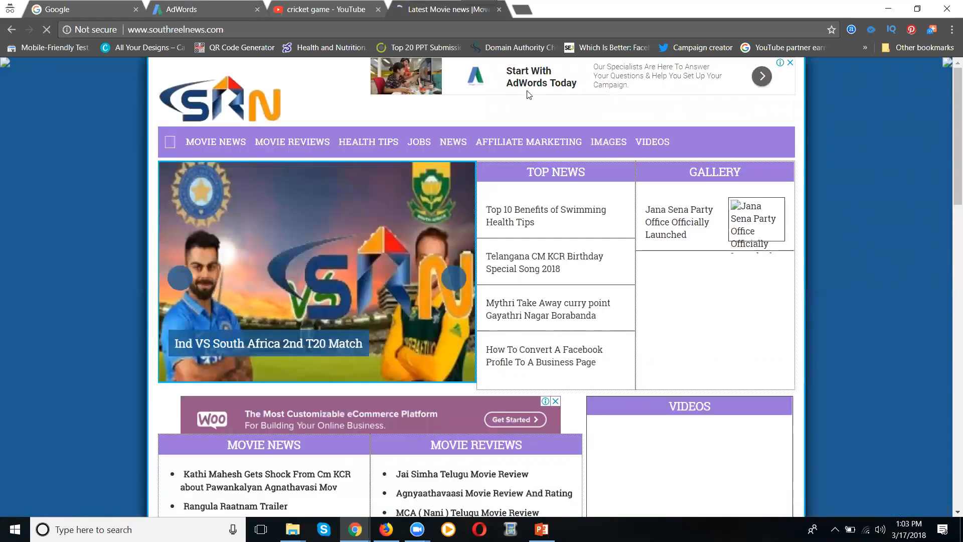
{"action": "scroll", "coordinate": [437, 261], "scroll_direction": "down", "scroll_amount": 2}
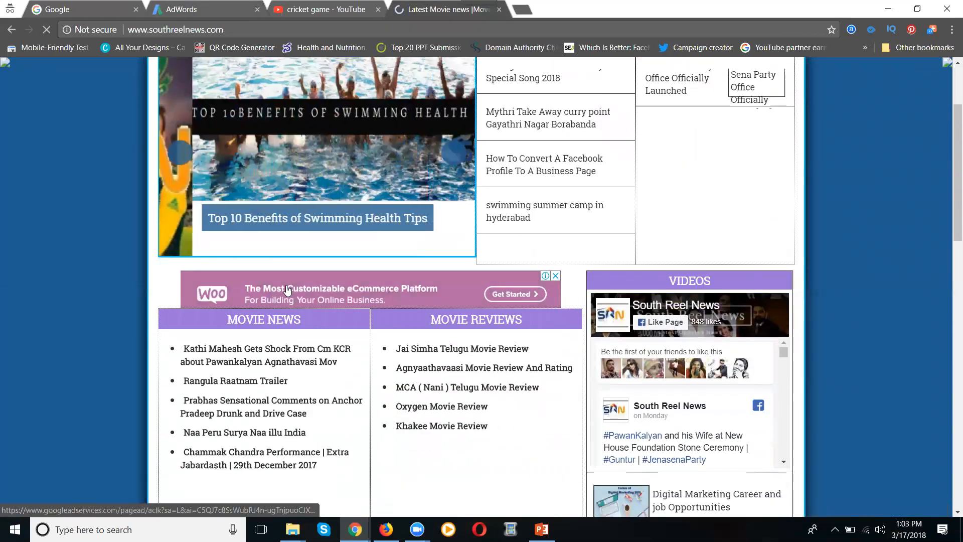
{"action": "scroll", "coordinate": [440, 291], "scroll_direction": "down", "scroll_amount": 7}
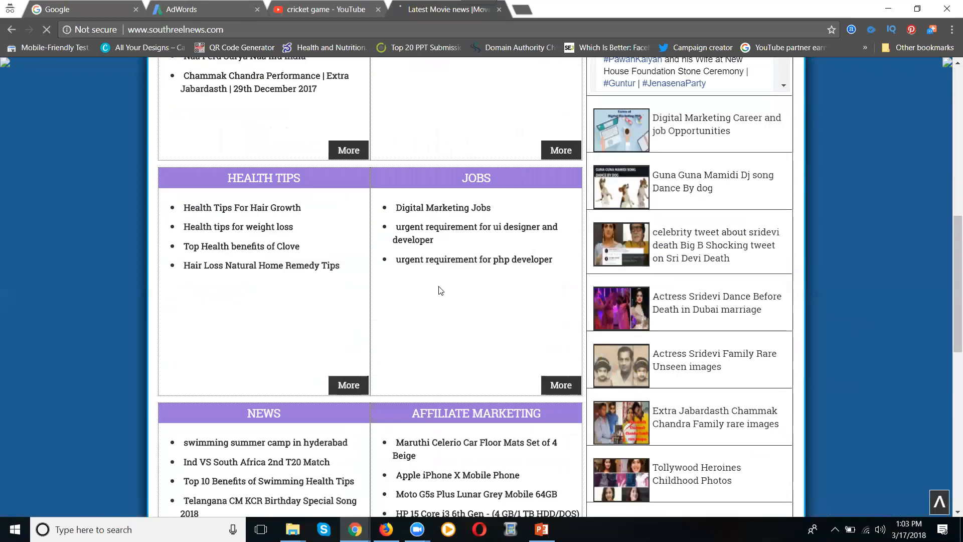
{"action": "scroll", "coordinate": [439, 291], "scroll_direction": "down", "scroll_amount": 7}
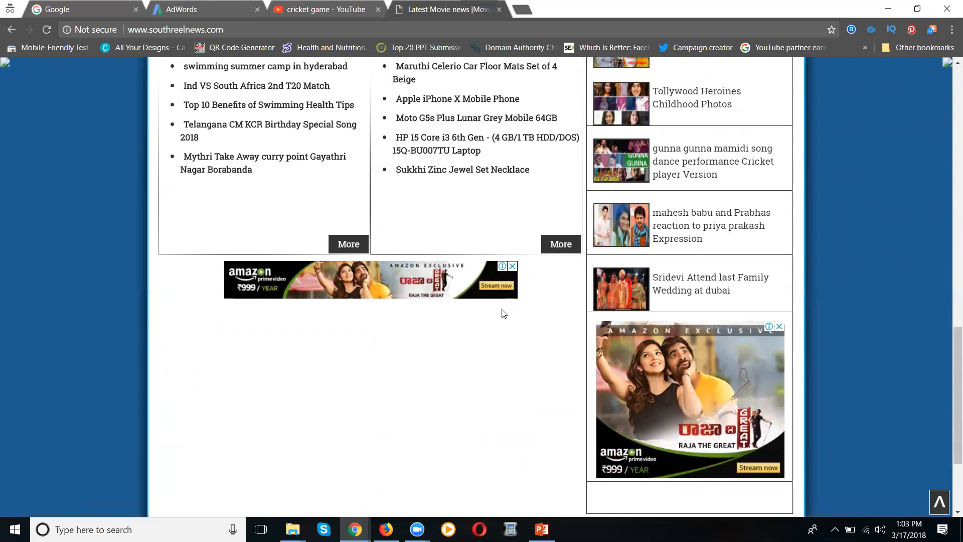
{"action": "left_click", "coordinate": [45, 33]}
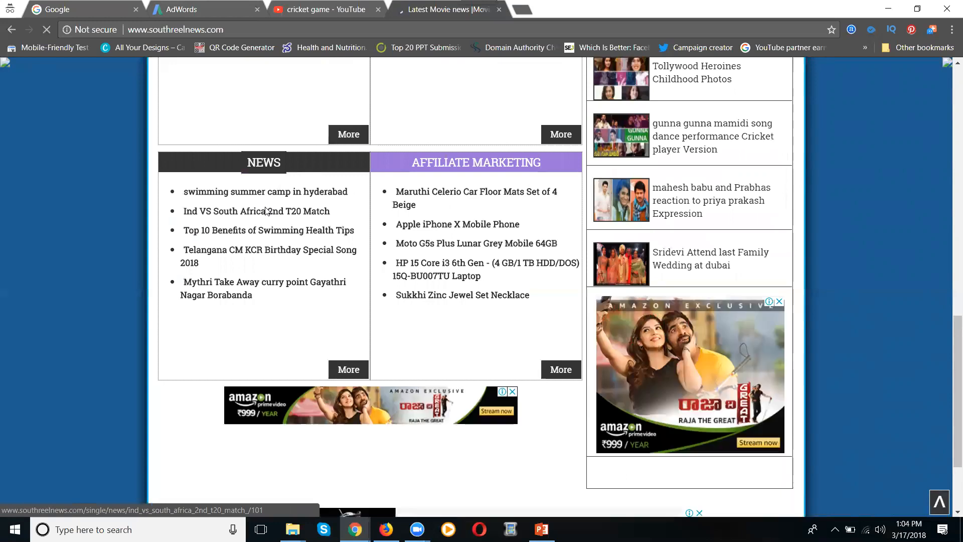
{"action": "scroll", "coordinate": [266, 211], "scroll_direction": "up", "scroll_amount": 9}
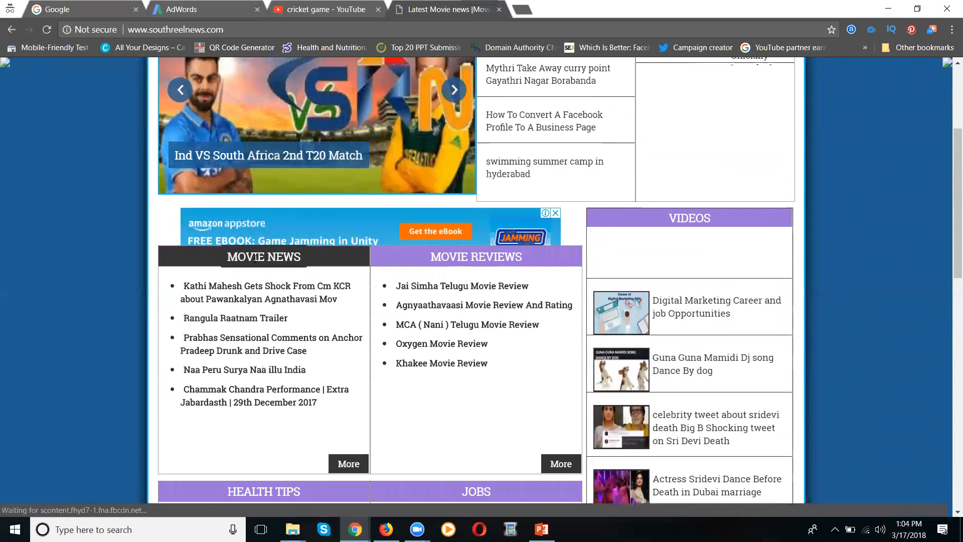
{"action": "scroll", "coordinate": [254, 260], "scroll_direction": "up", "scroll_amount": 3}
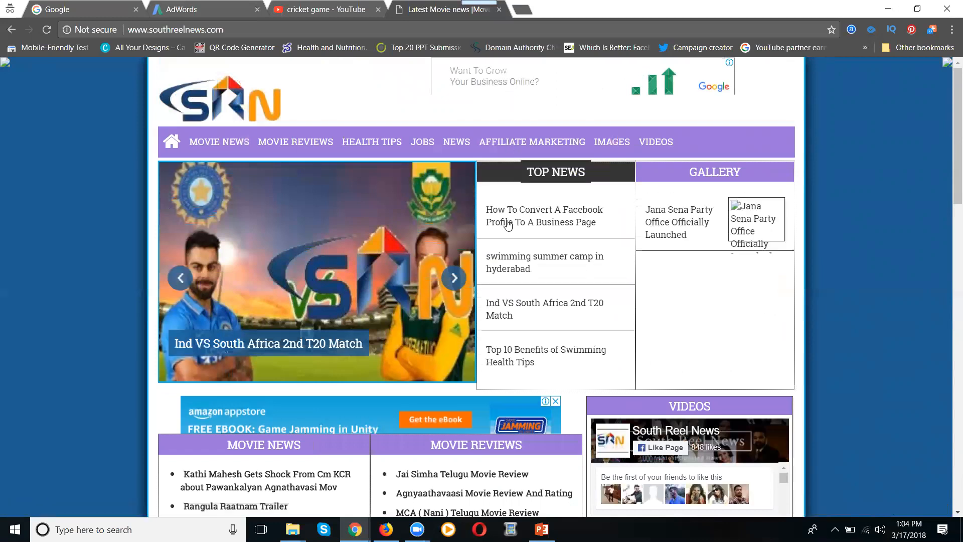
- Open the Ind VS South Africa 2nd T20 Match article and examine the display and text ads placed around it
{"action": "left_click", "coordinate": [410, 239]}
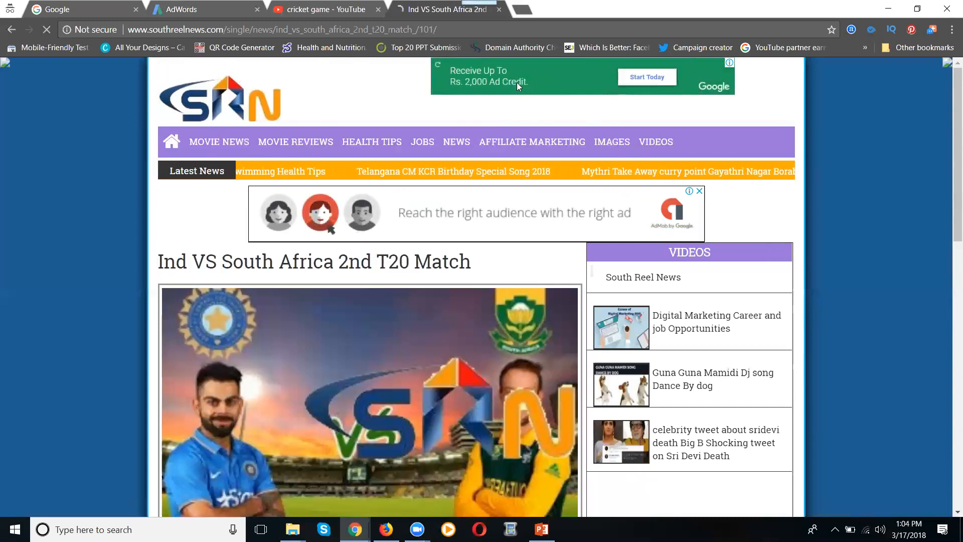
{"action": "scroll", "coordinate": [462, 232], "scroll_direction": "down", "scroll_amount": 10}
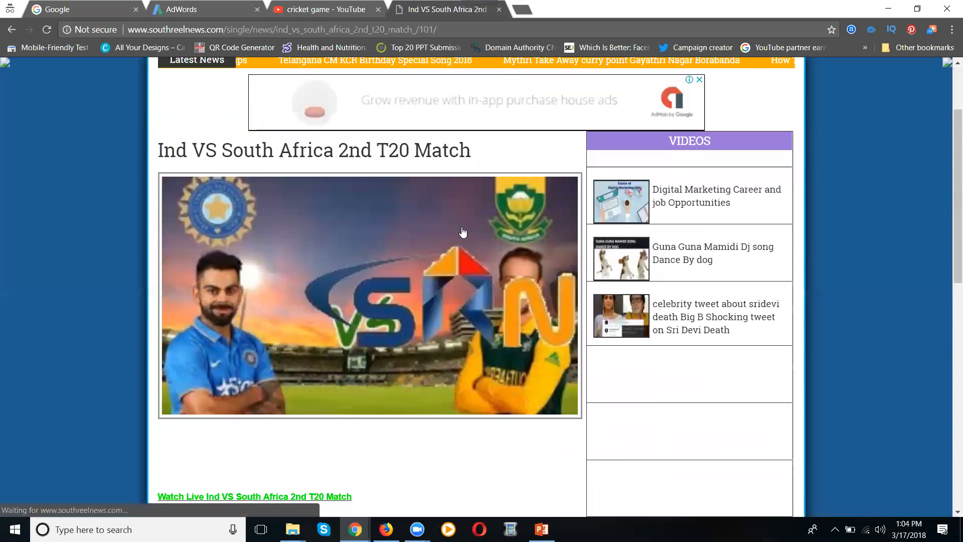
{"action": "scroll", "coordinate": [389, 191], "scroll_direction": "up", "scroll_amount": 3}
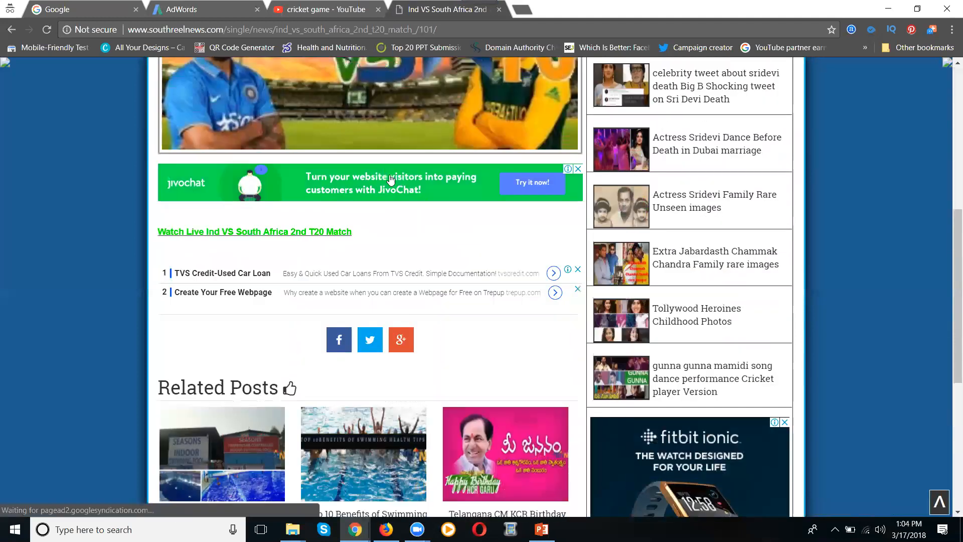
{"action": "scroll", "coordinate": [532, 260], "scroll_direction": "down", "scroll_amount": 5}
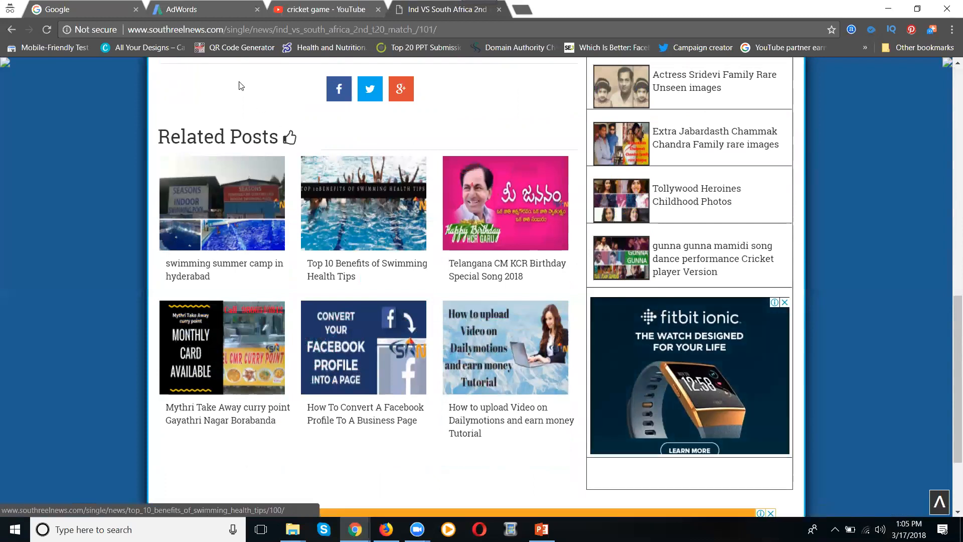
- Return to the AdWords campaign, save its settings and continue from the review summary to the campaign page
{"action": "left_click", "coordinate": [186, 10]}
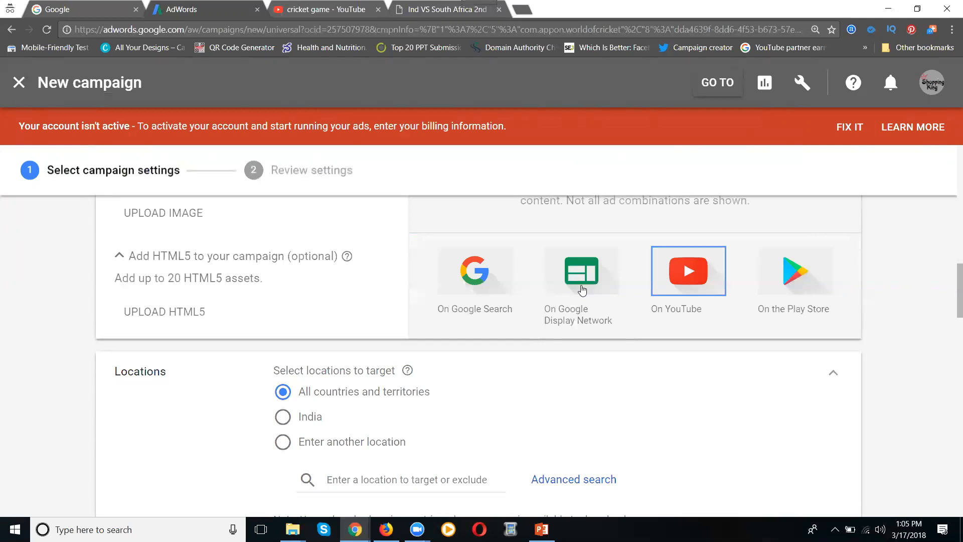
{"action": "scroll", "coordinate": [357, 283], "scroll_direction": "down", "scroll_amount": 5}
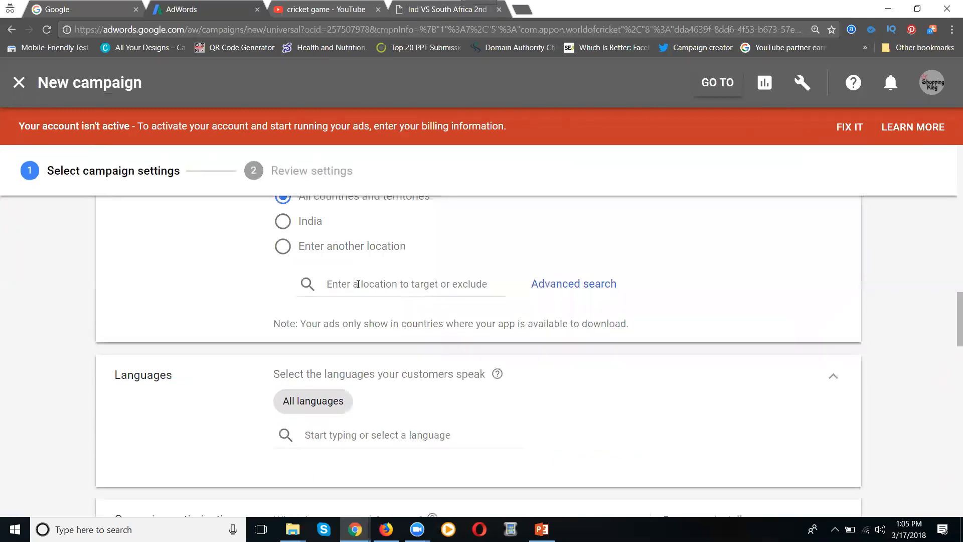
{"action": "scroll", "coordinate": [347, 269], "scroll_direction": "down", "scroll_amount": 20}
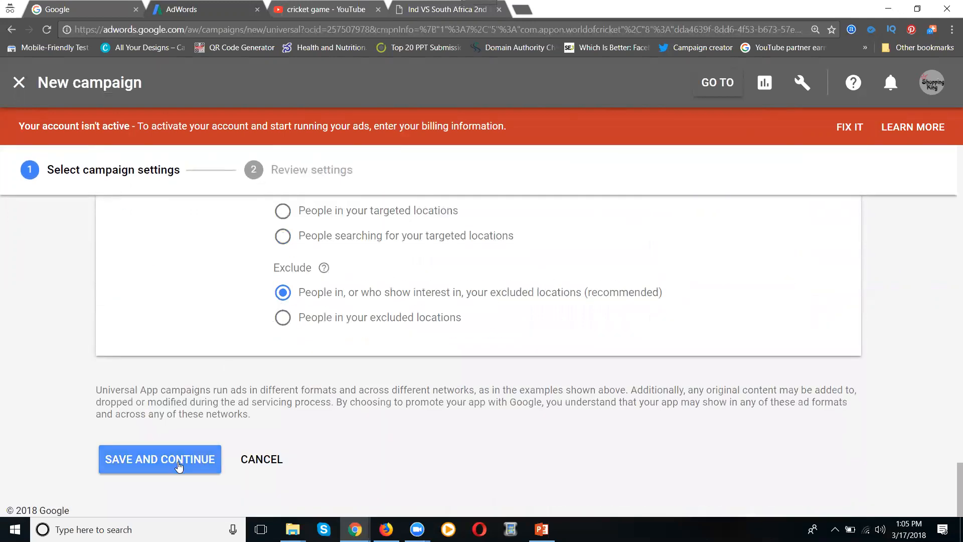
{"action": "left_click", "coordinate": [178, 462]}
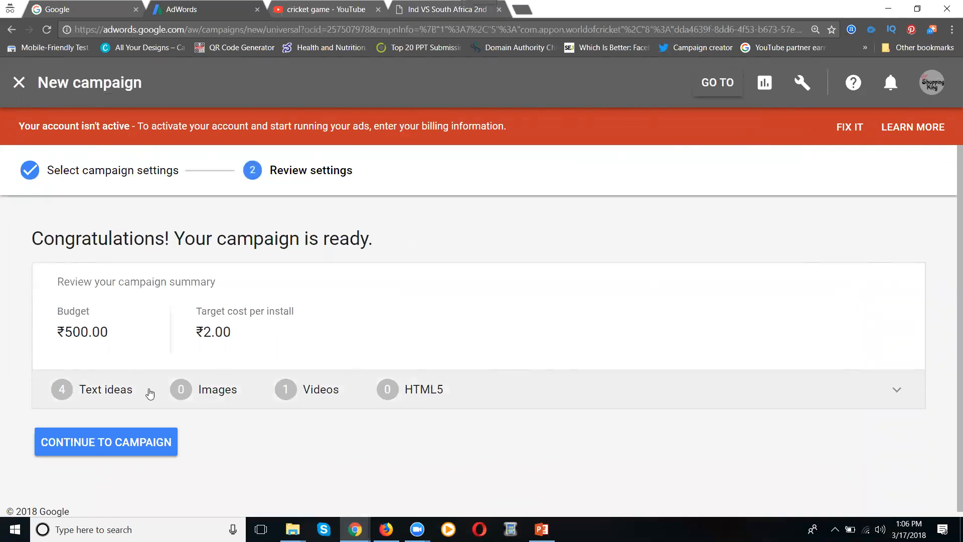
{"action": "left_click", "coordinate": [94, 446]}
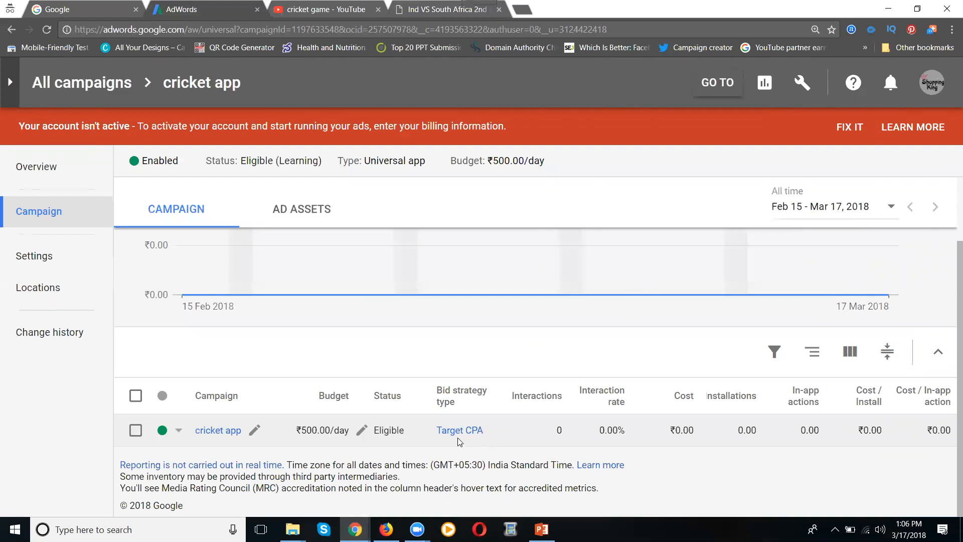
- Open the status choices of the cricket app campaign
{"action": "left_click", "coordinate": [177, 434]}
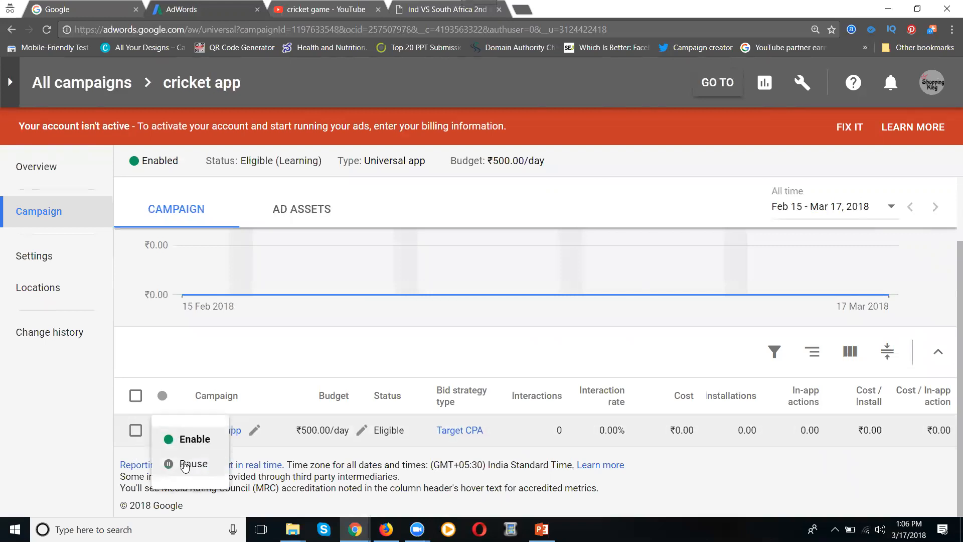